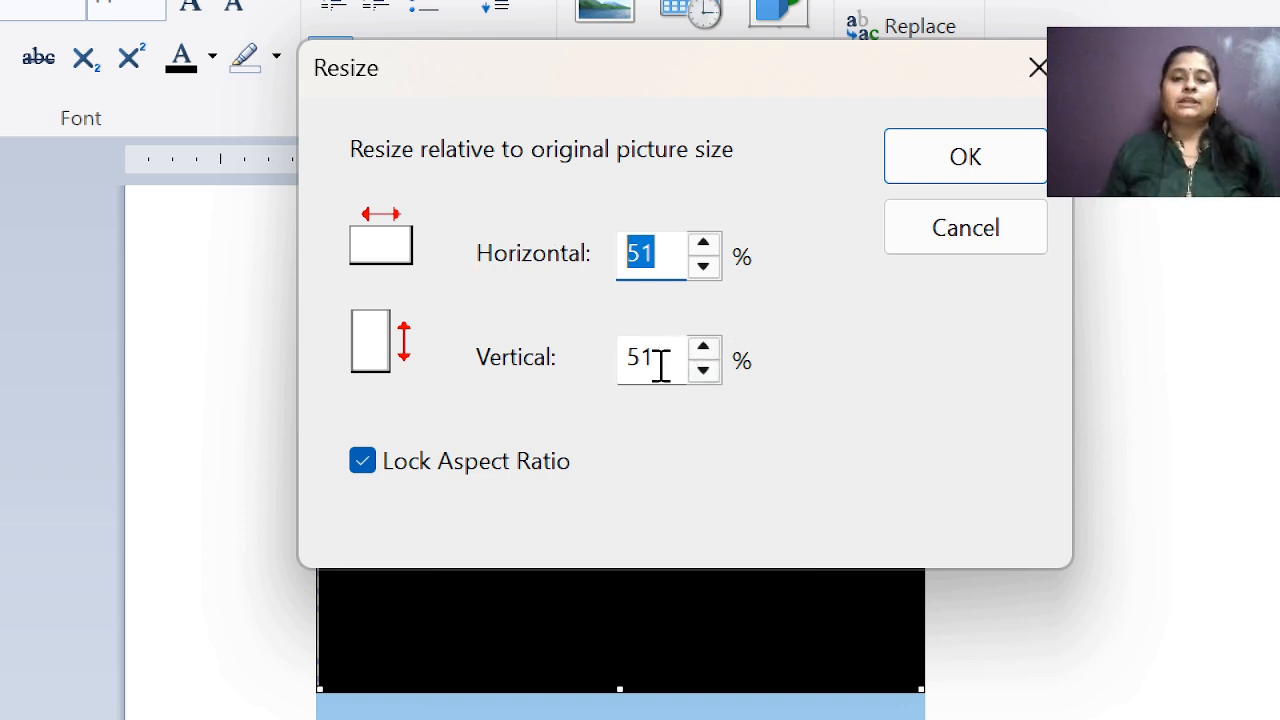
Try scaling the picture to 100% and 20% in both directions, toggling the aspect ratio lock off and on.
type("100")
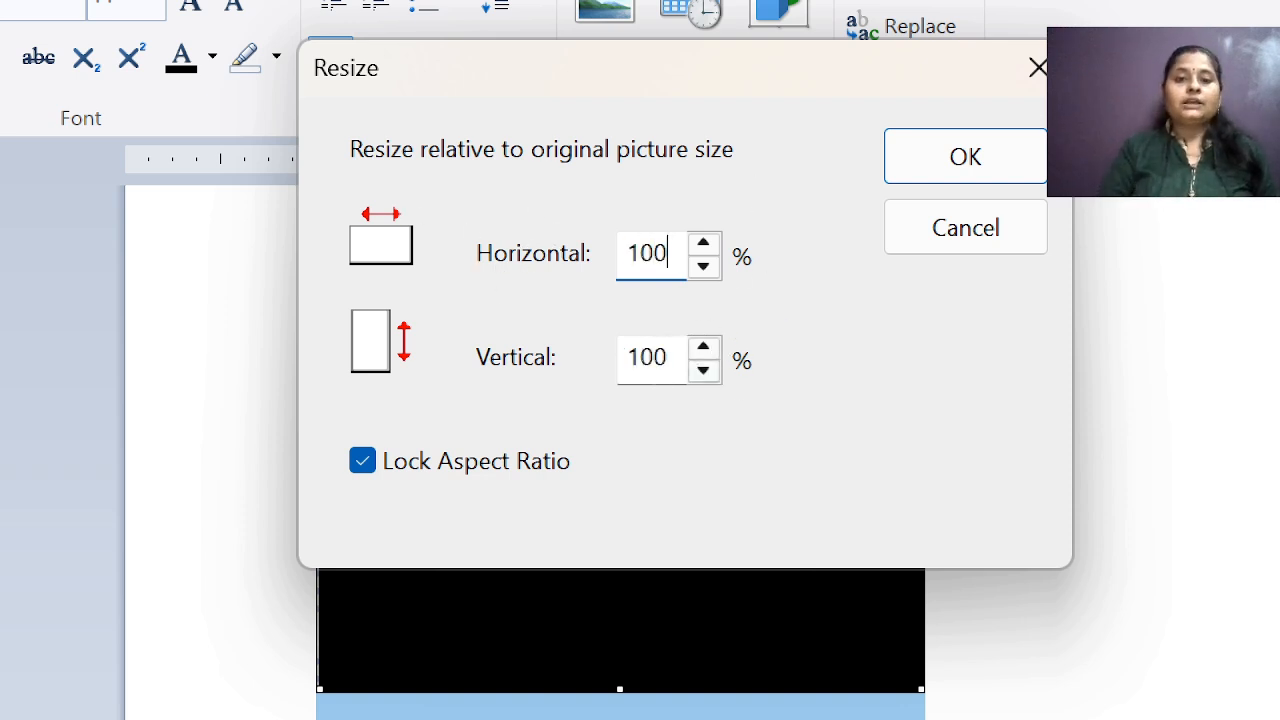
key("BackSpace")
key("BackSpace")
key("BackSpace")
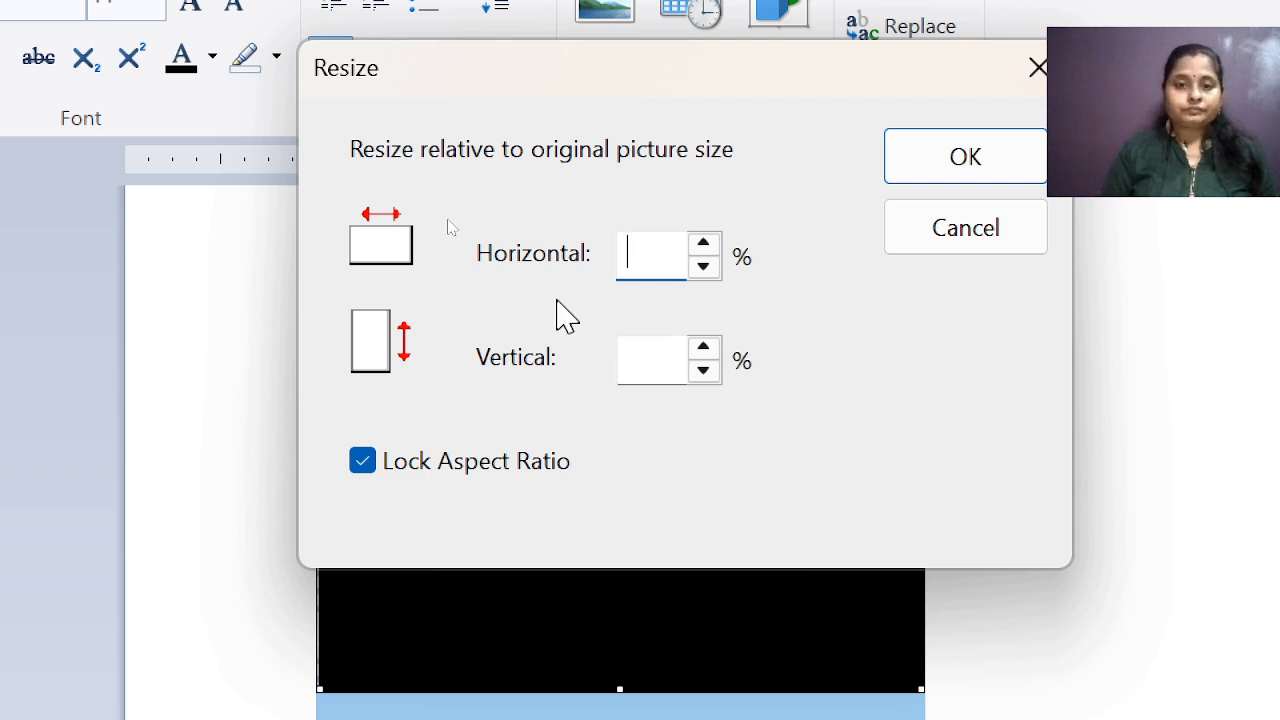
type("20")
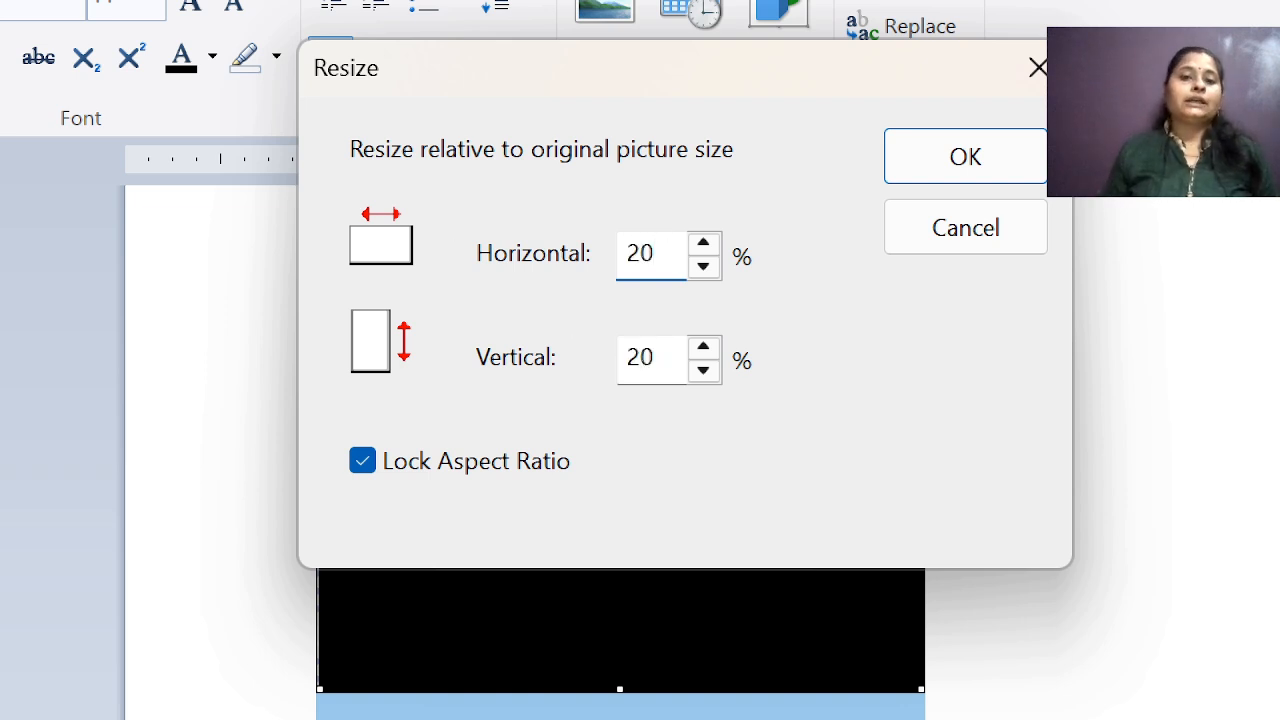
left_click(363, 462)
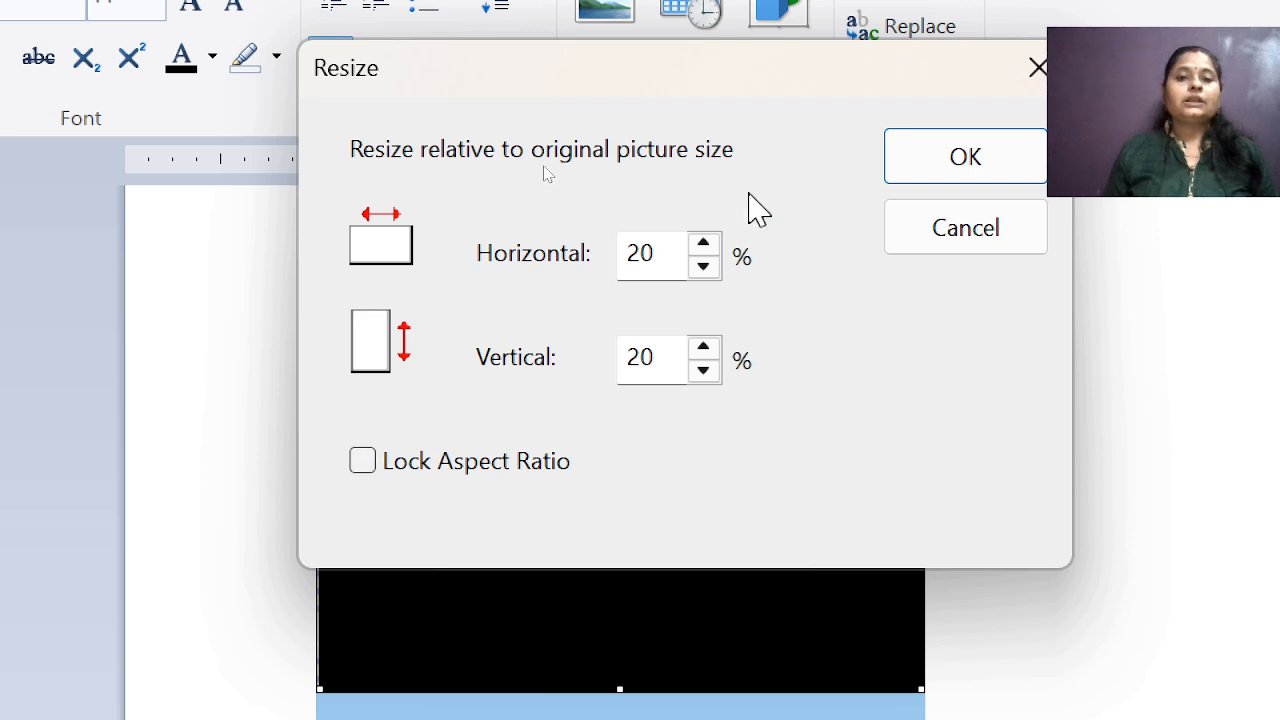
left_click(363, 462)
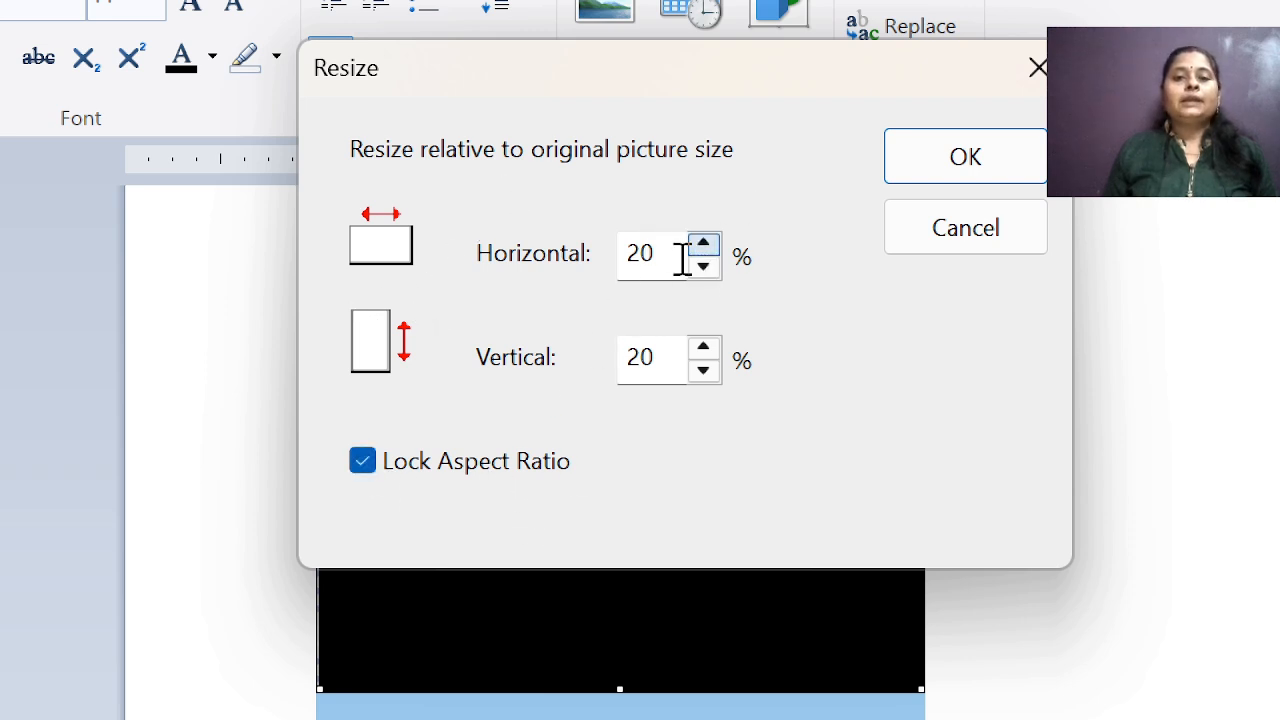
Resize the picture to 30% horizontally and vertically with the aspect ratio locked.
left_click_drag(684, 255, 447, 245)
type("50")
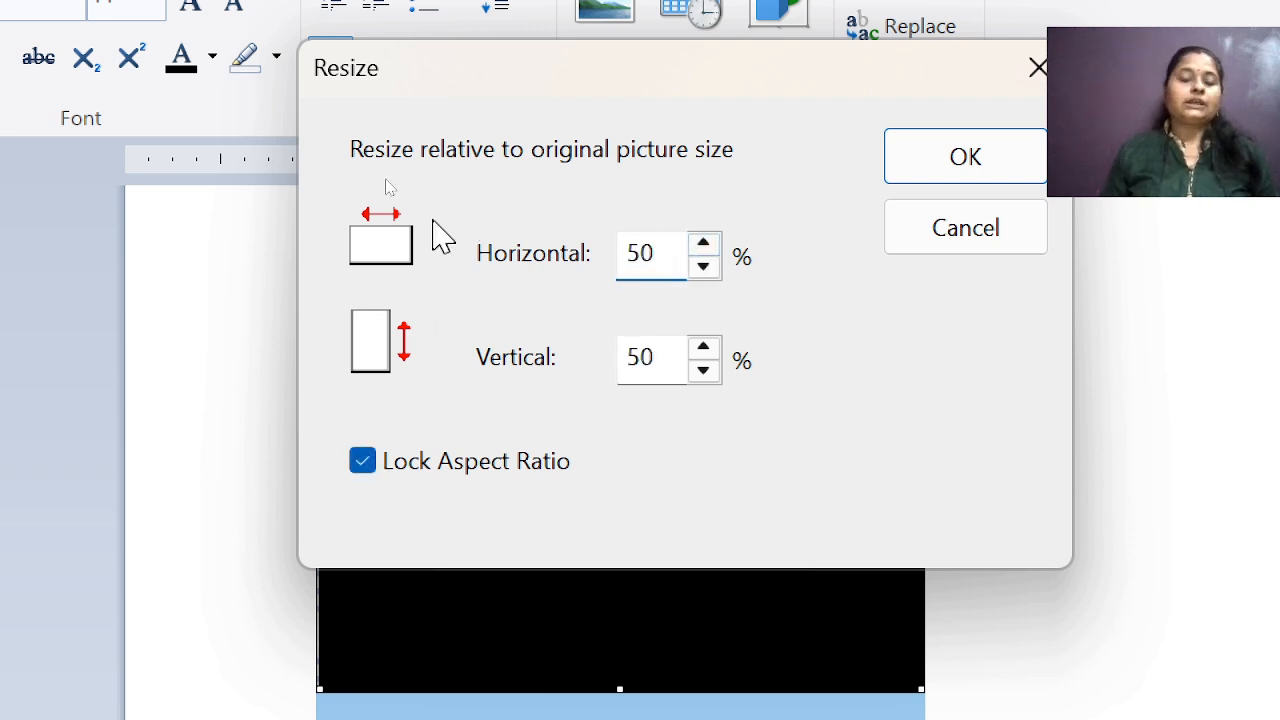
key("BackSpace")
key("BackSpace")
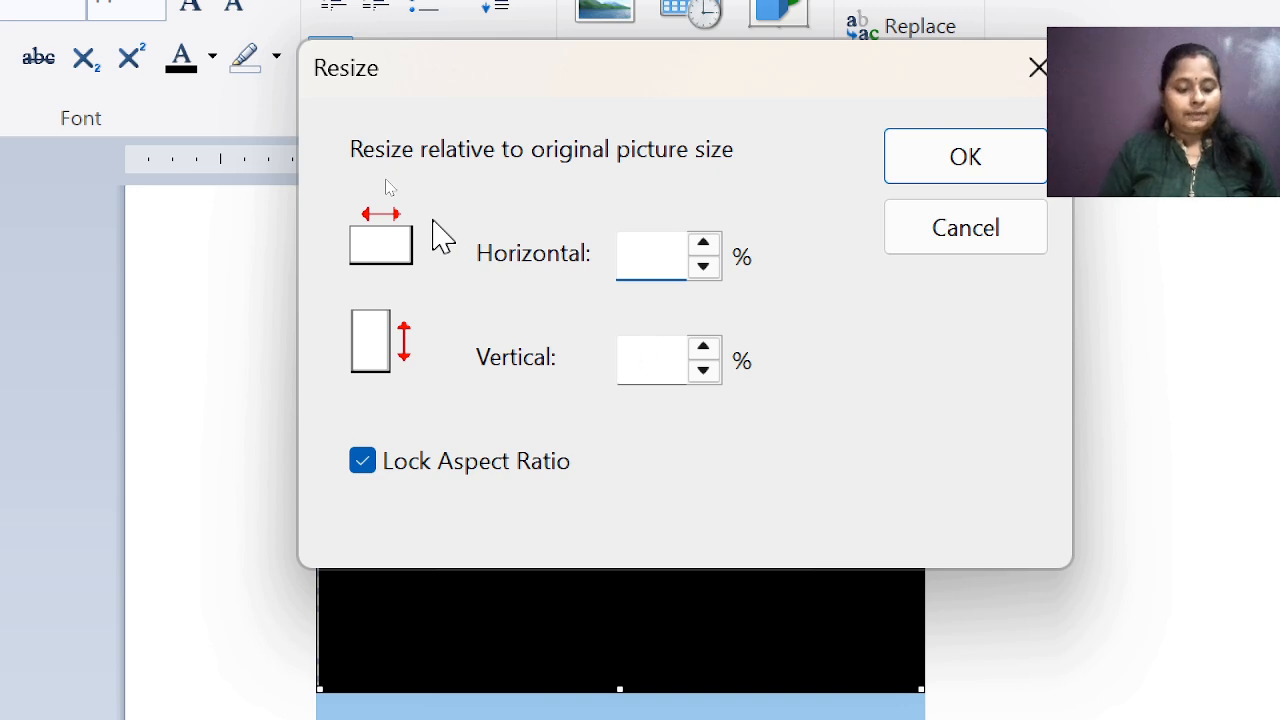
type("30")
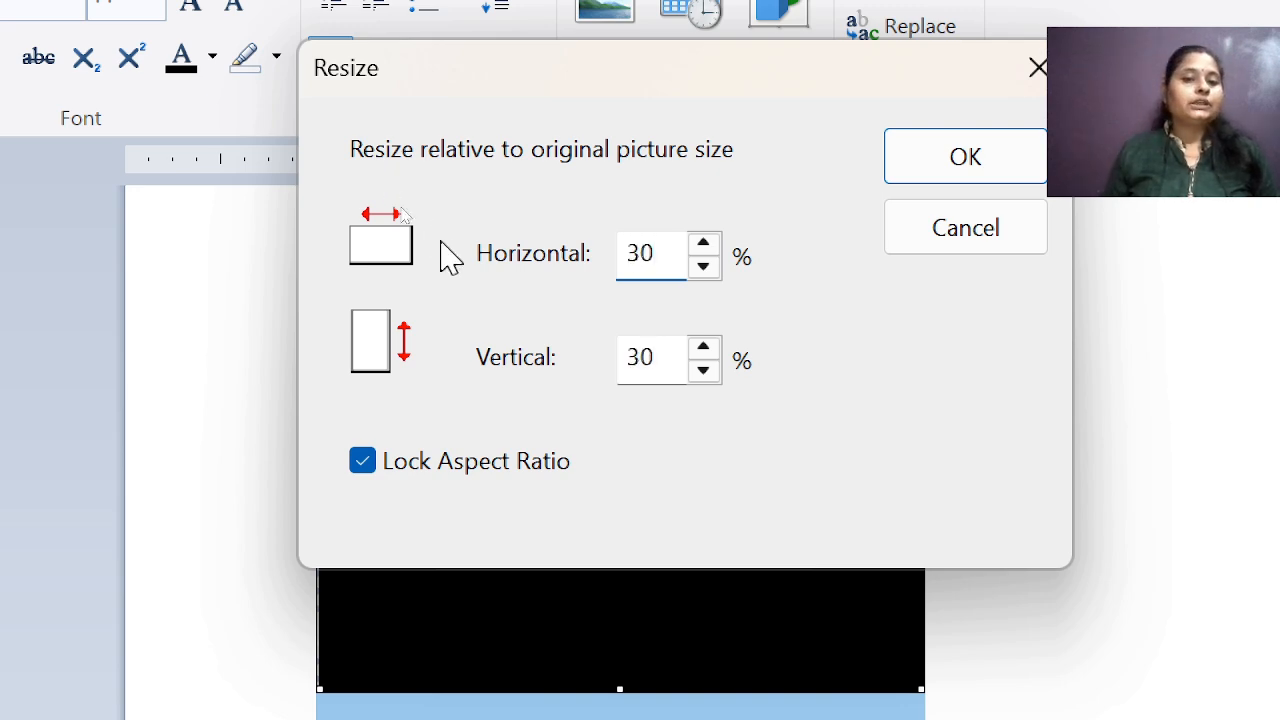
left_click(989, 158)
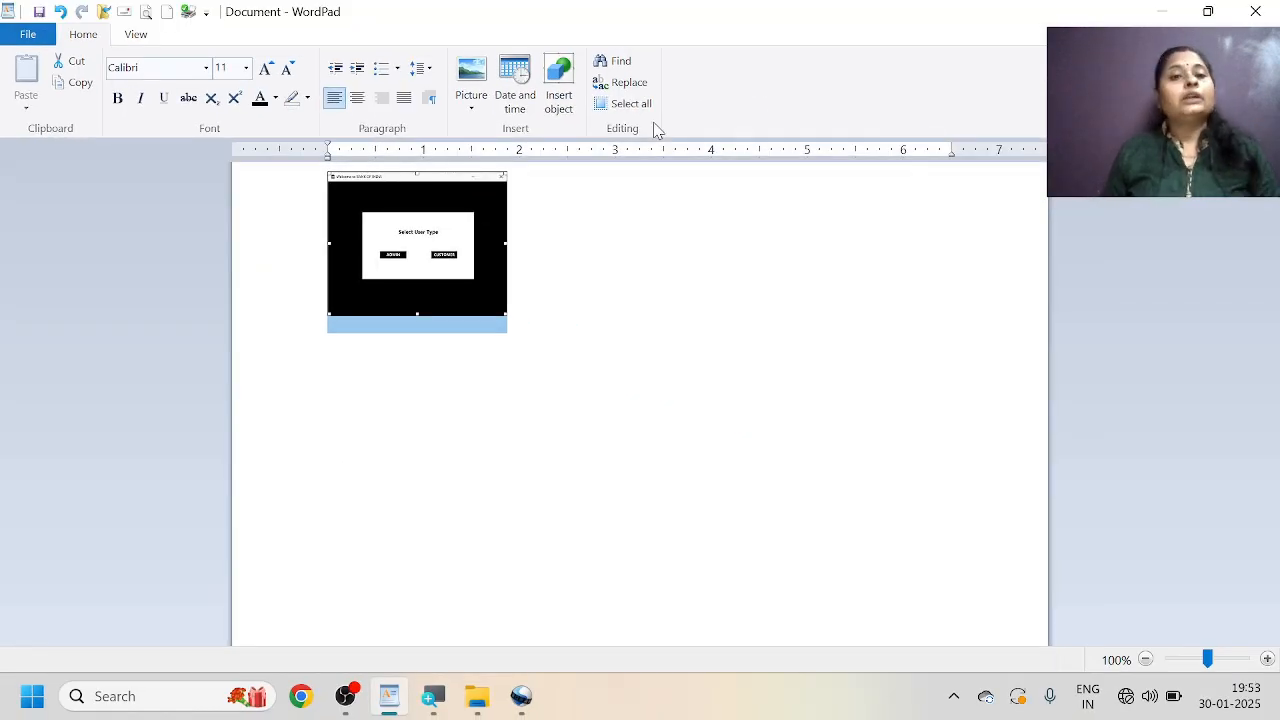
Unlock the picture's aspect ratio and resize it to 100% horizontally, leaving the vertical scale as it is.
left_click(478, 105)
left_click(505, 169)
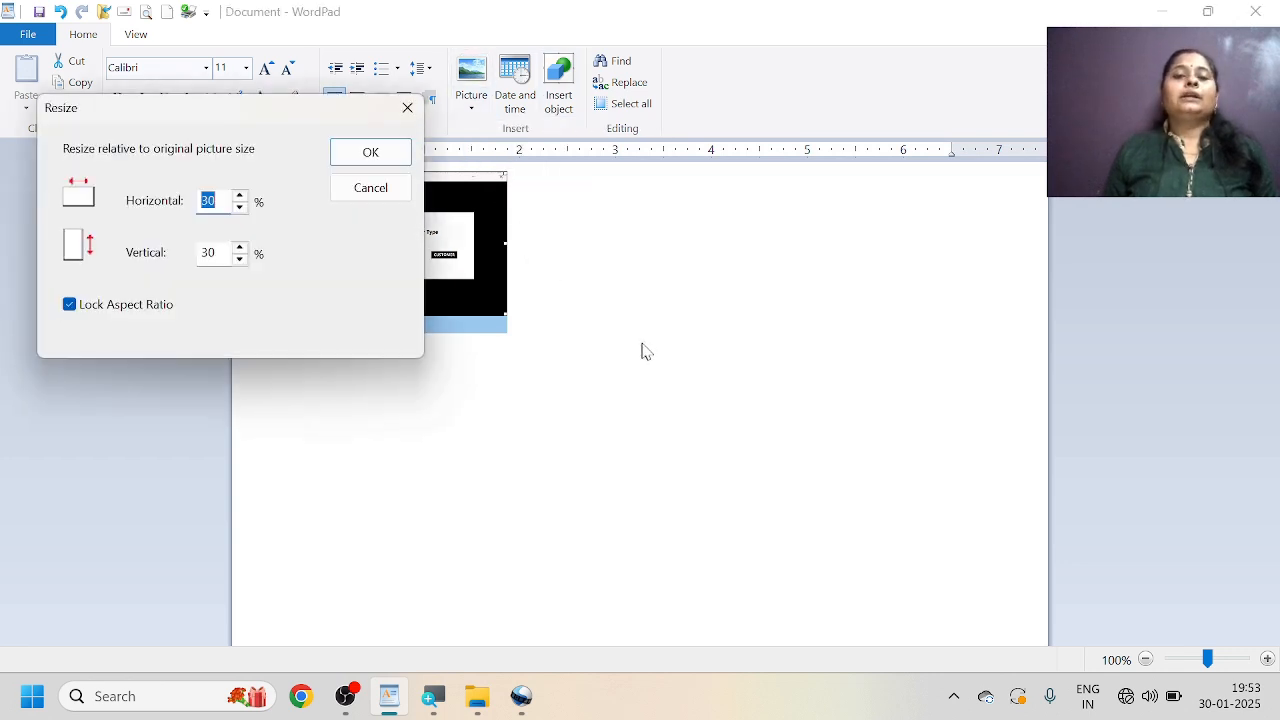
left_click_drag(295, 112, 810, 100)
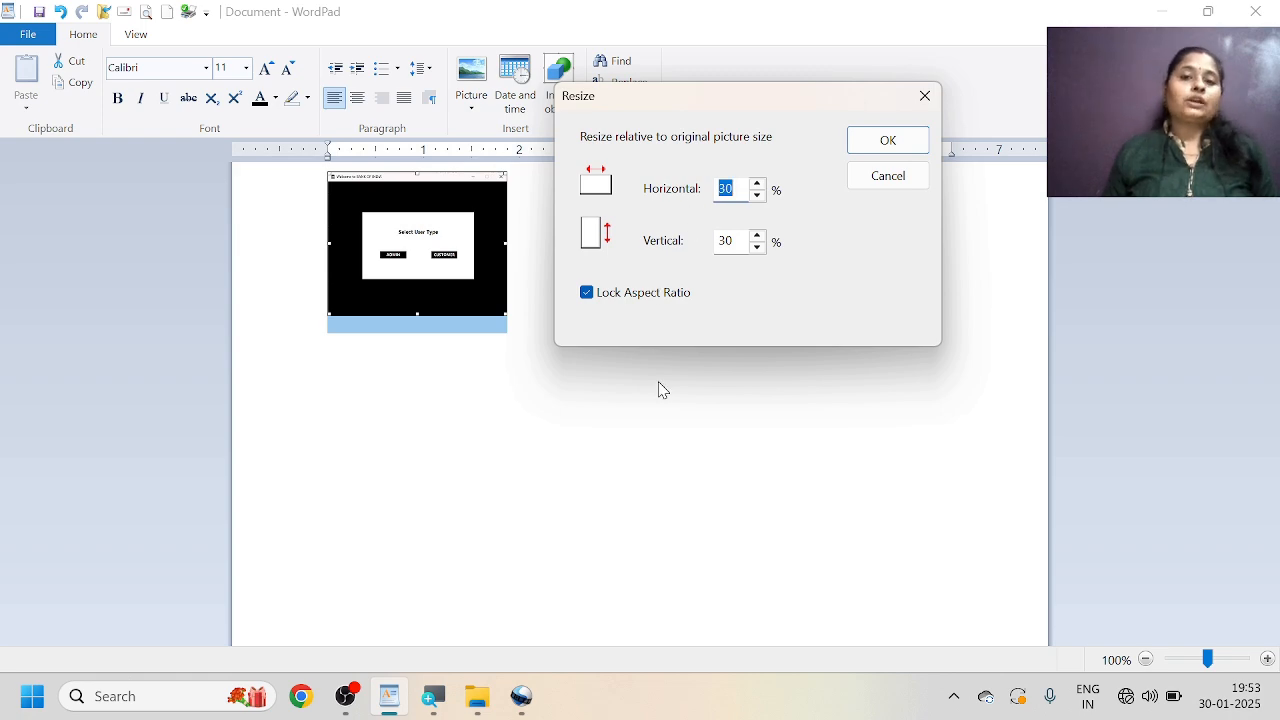
key("super")
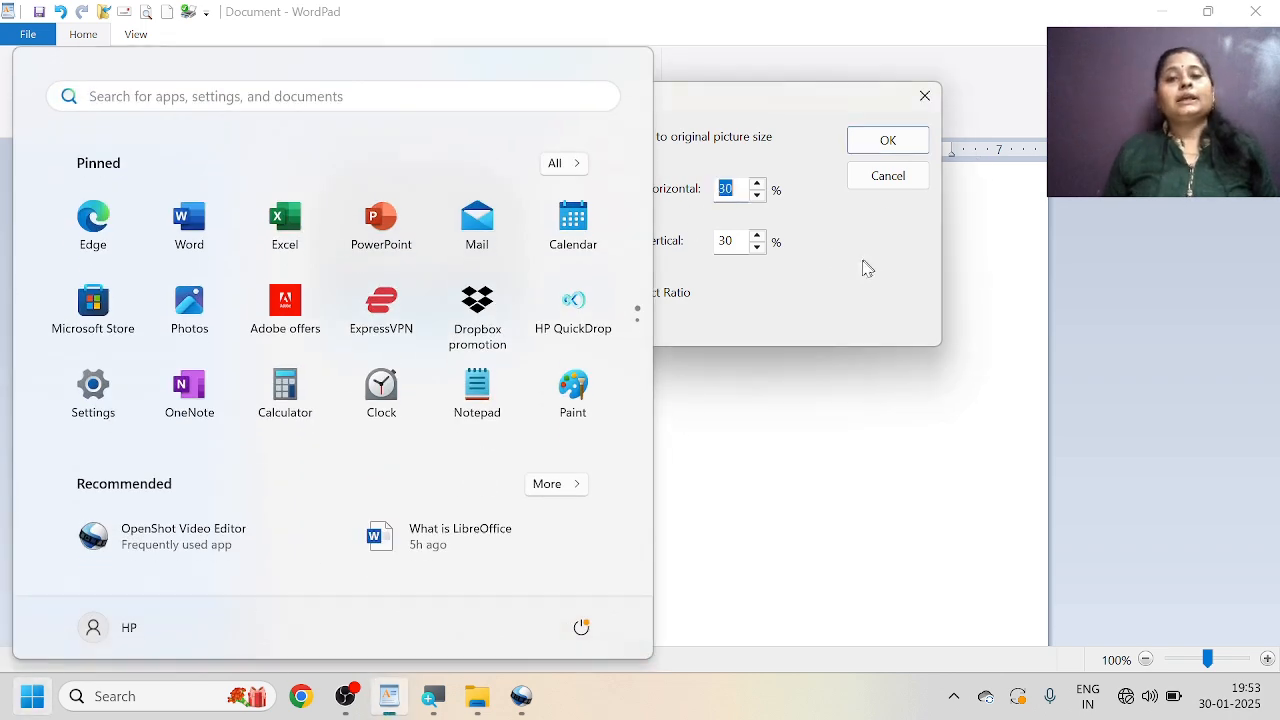
left_click(868, 268)
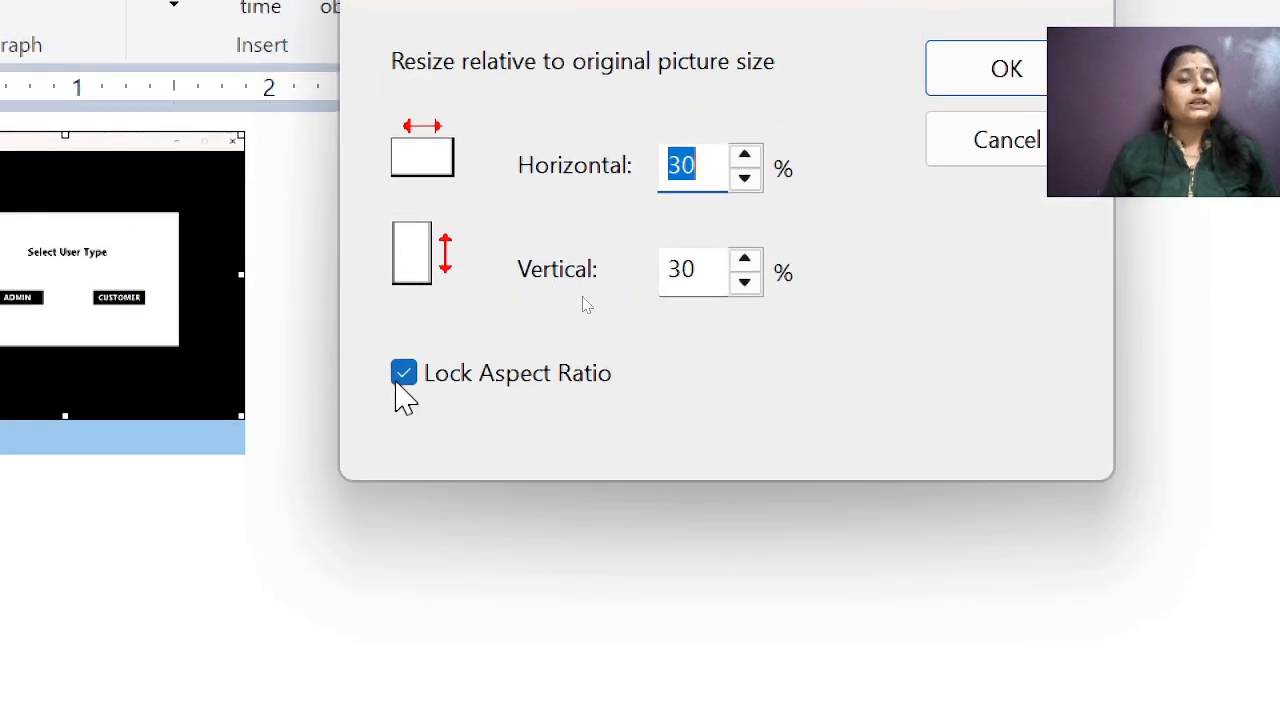
left_click(397, 382)
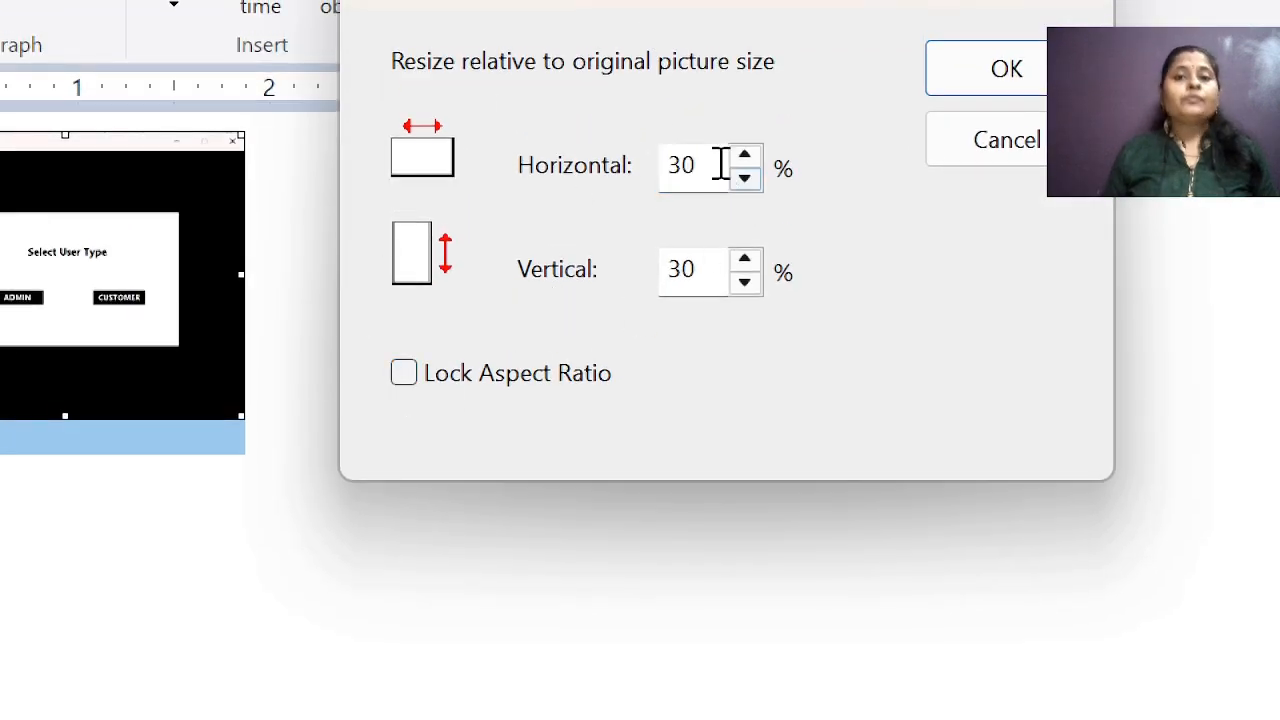
left_click_drag(712, 166, 582, 170)
type("100")
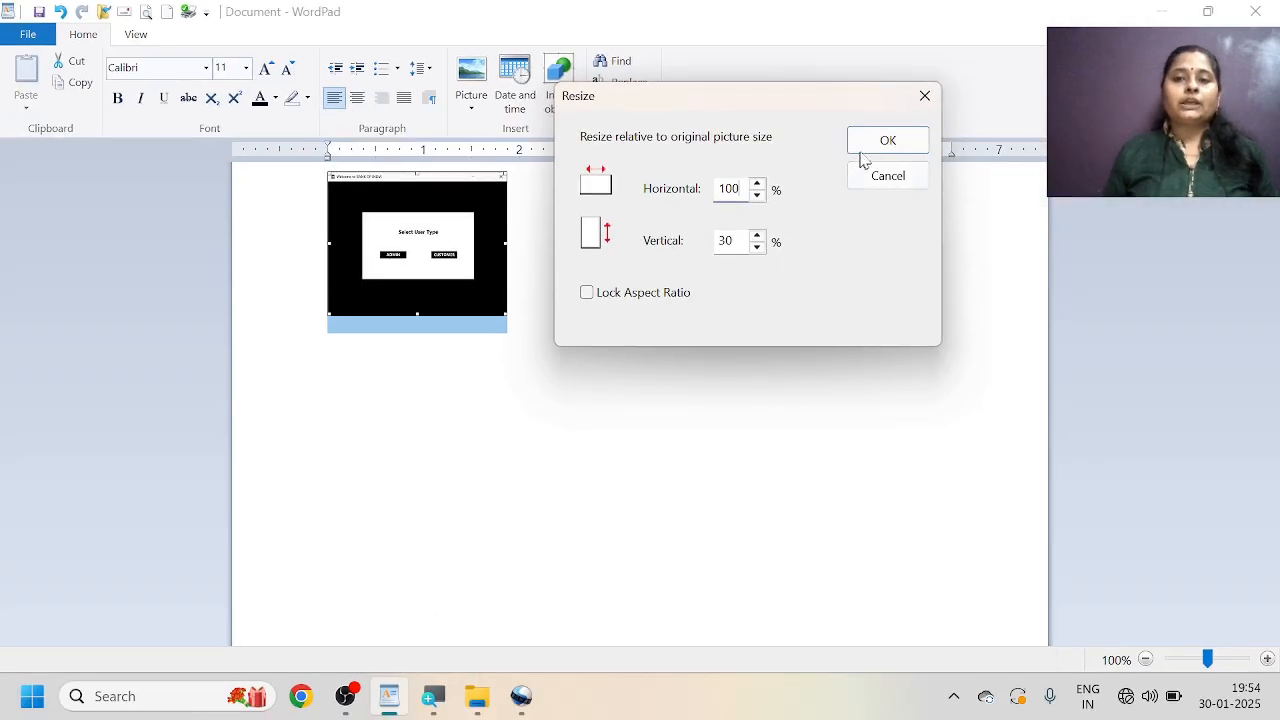
left_click(874, 143)
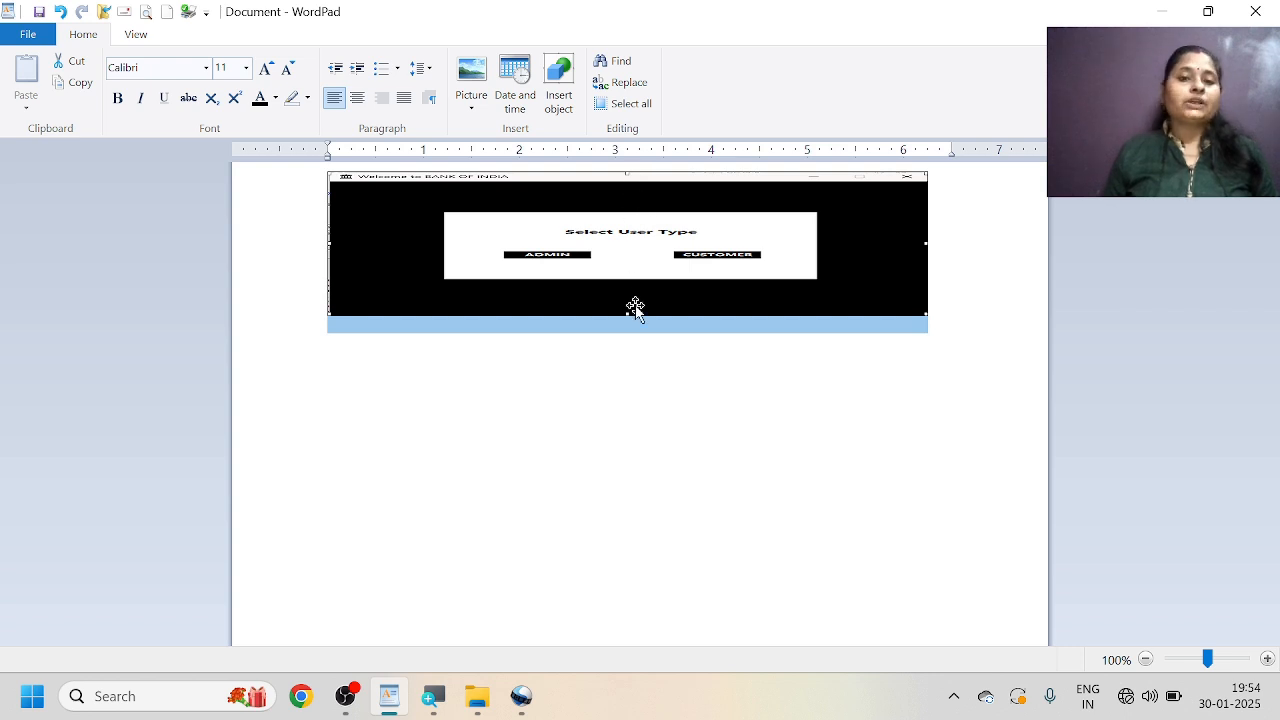
Delete the stretched picture from the document.
left_click(464, 112)
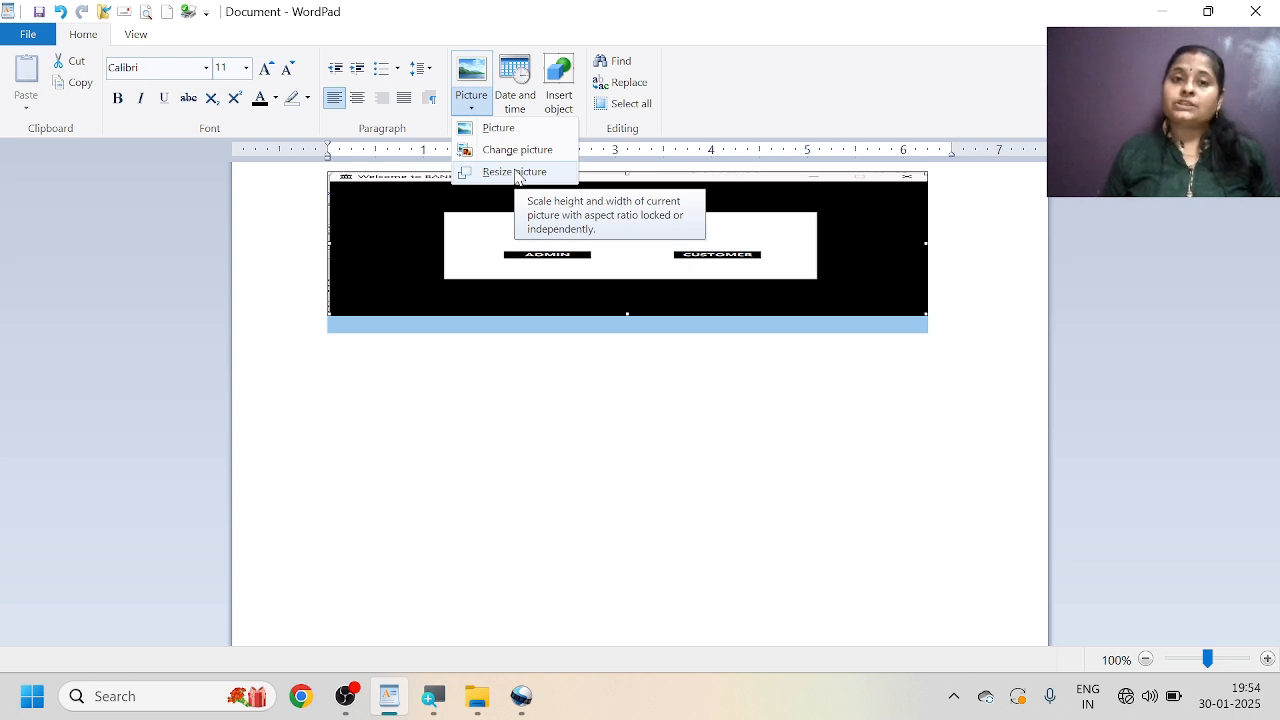
left_click(474, 219)
key("Delete")
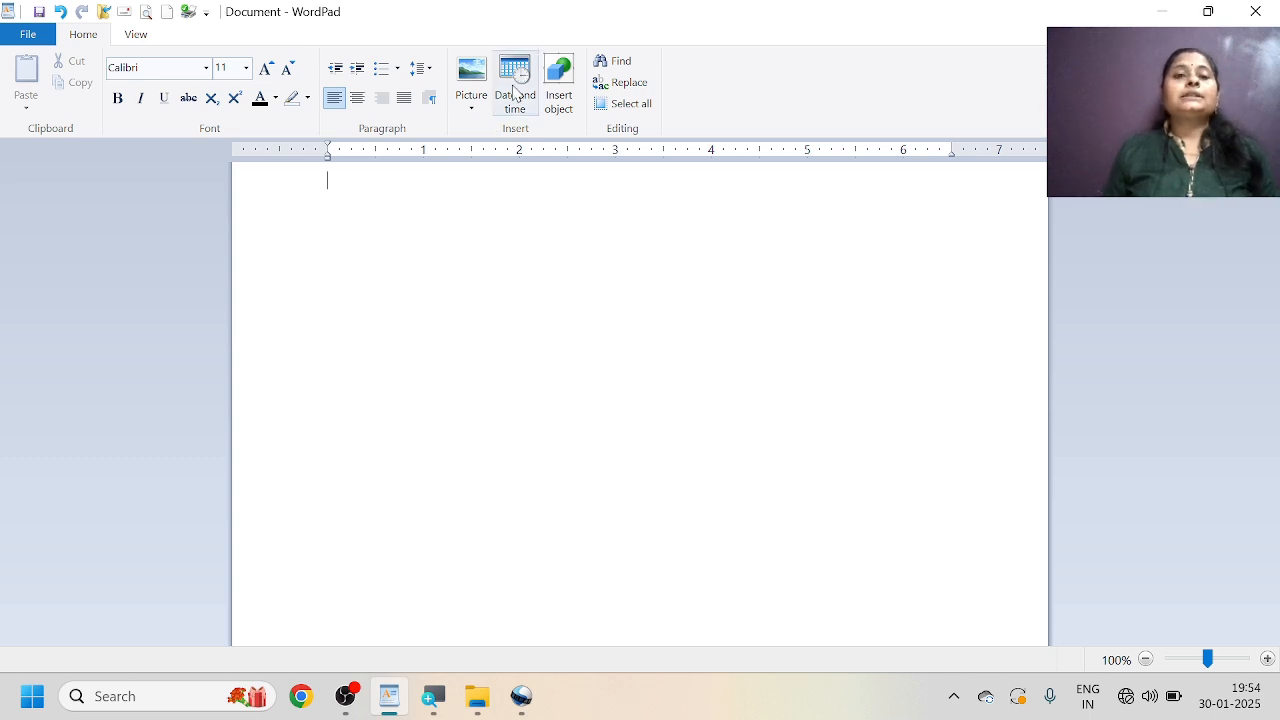
Insert the current date in the "30 January 2025" format, followed by two line breaks.
left_click(514, 88)
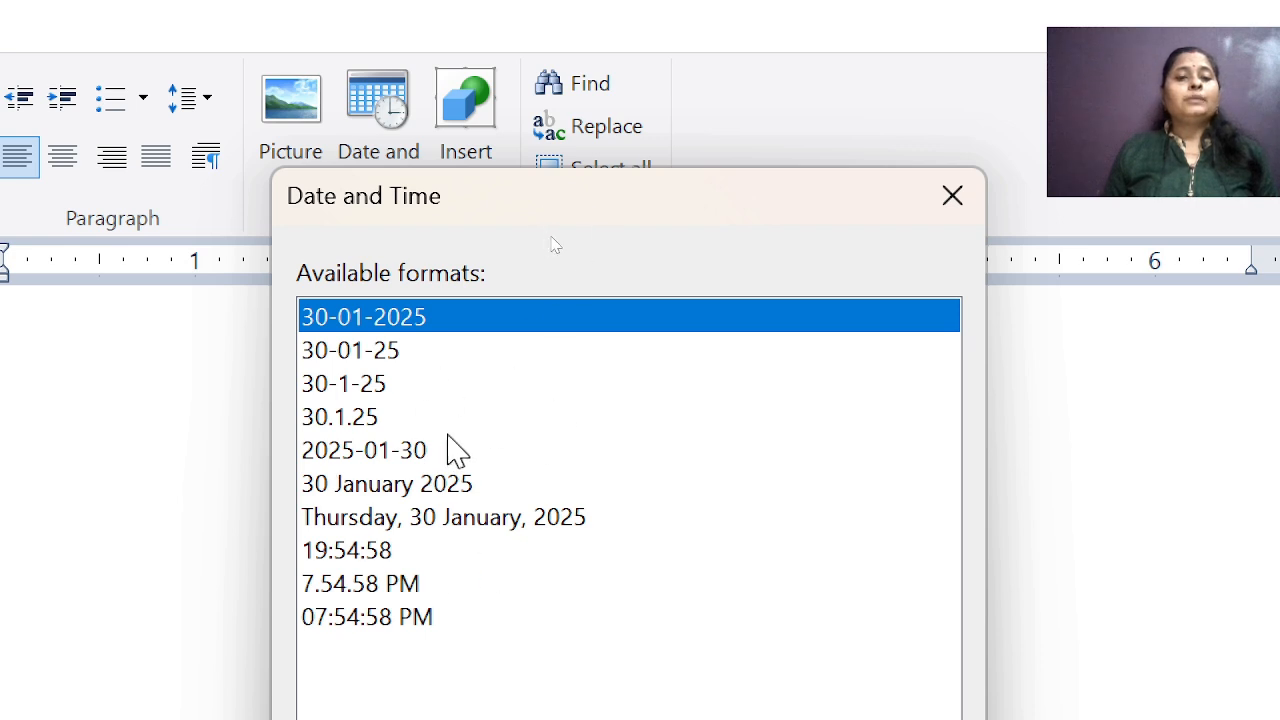
left_click(365, 487)
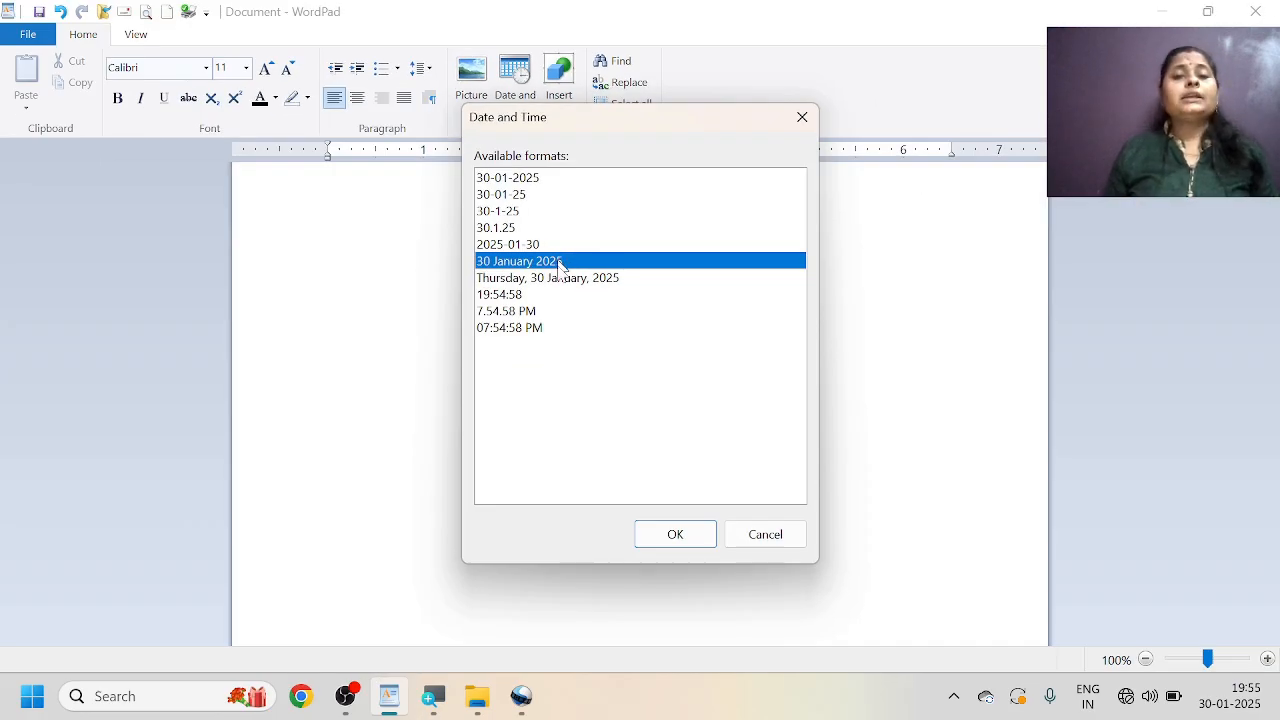
left_click(677, 535)
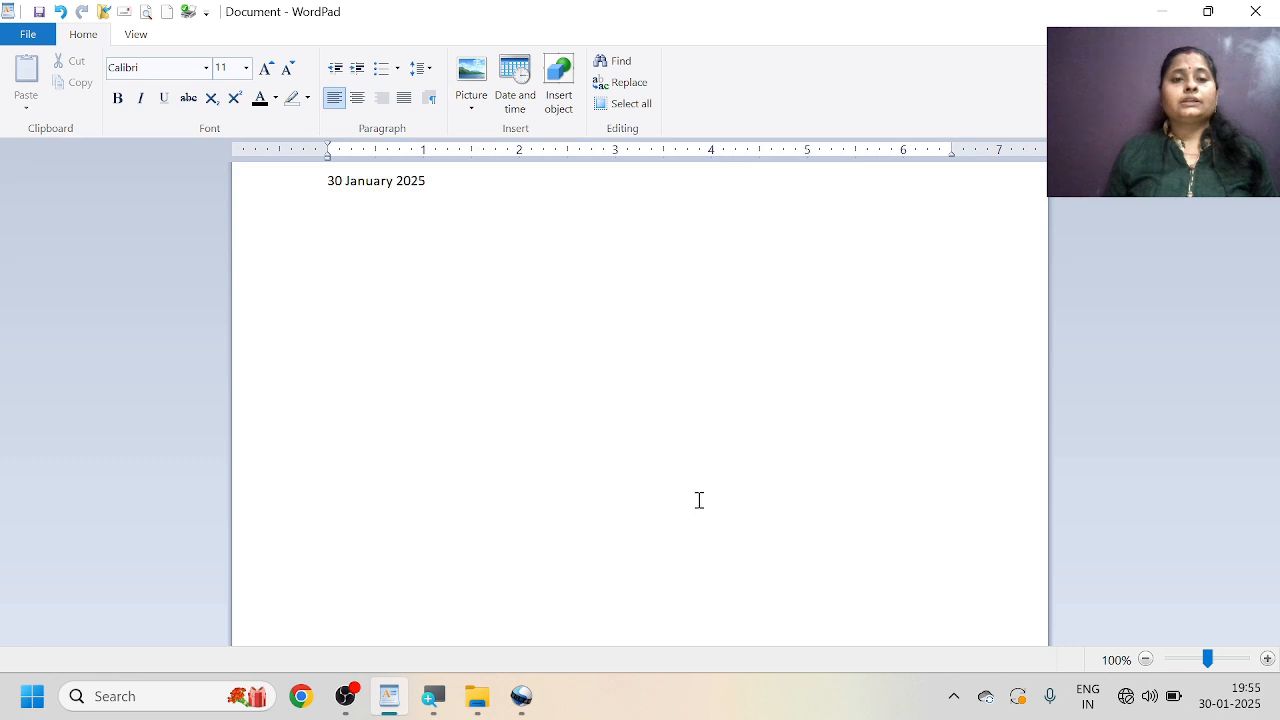
key("Return")
key("Return")
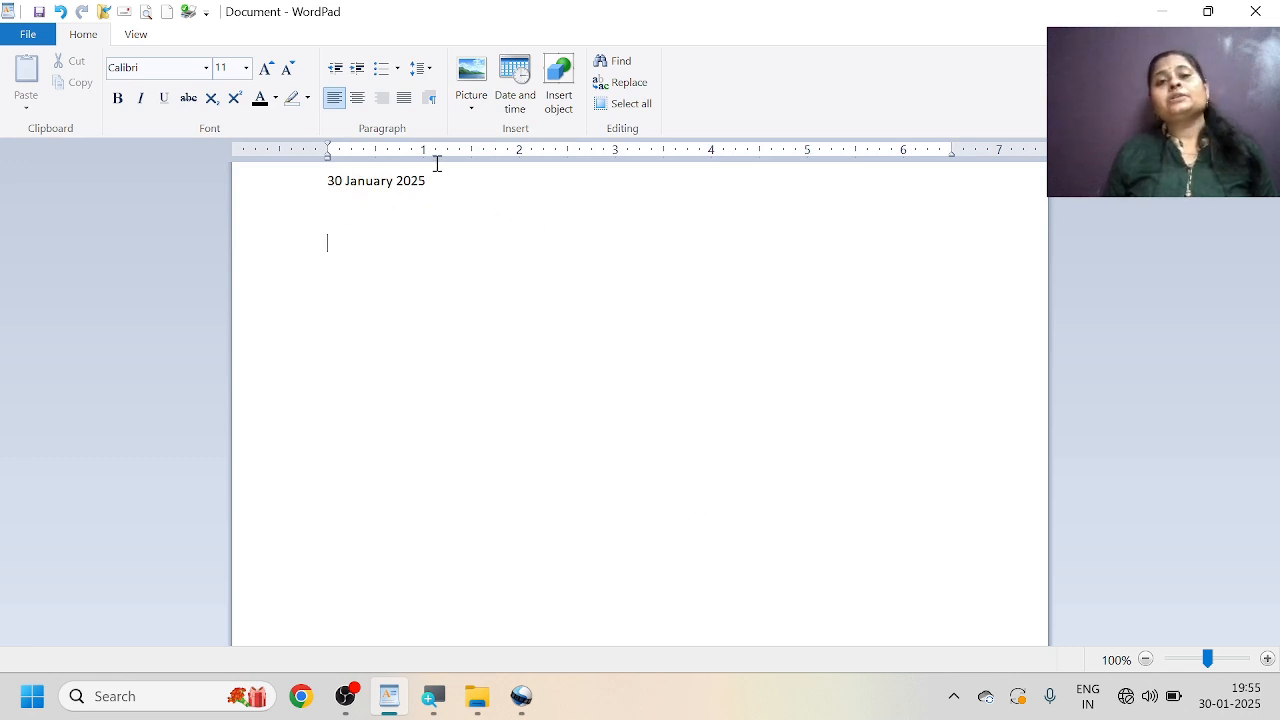
Delete the inserted date from the first line of the document.
left_click_drag(443, 183, 318, 183)
key("BackSpace")
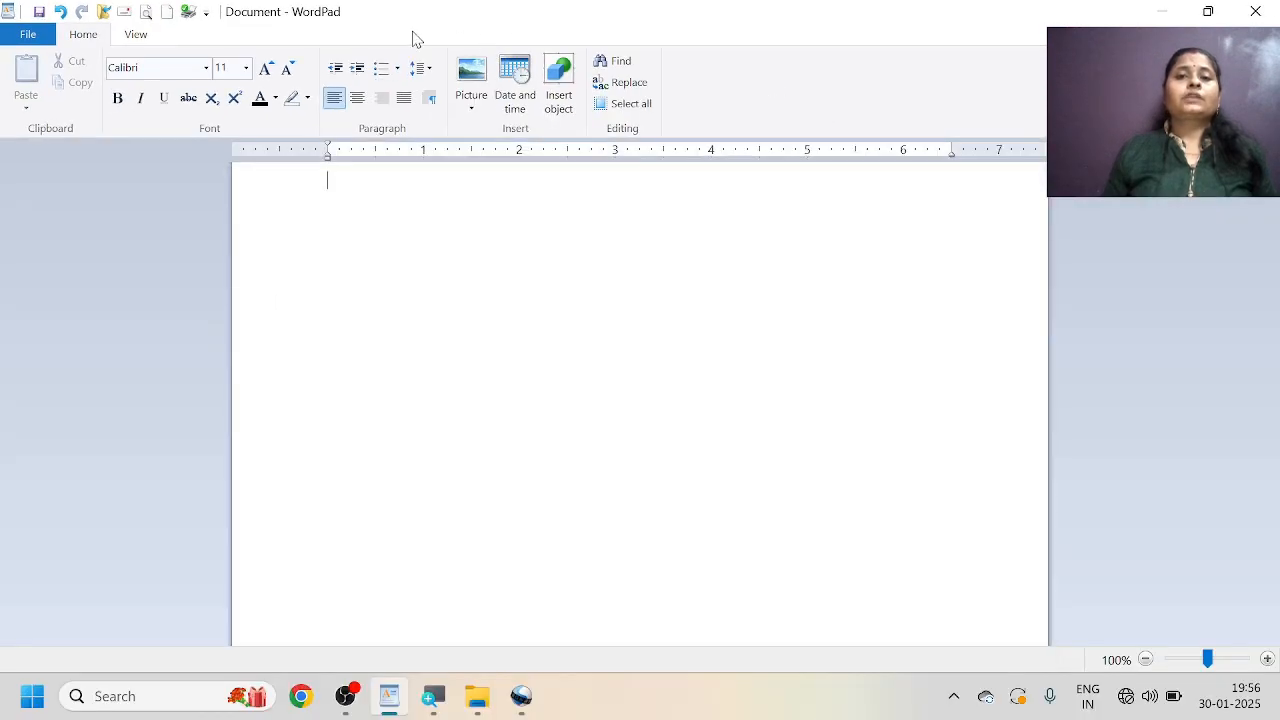
Insert a new Microsoft Excel Worksheet object into the document.
left_click(561, 90)
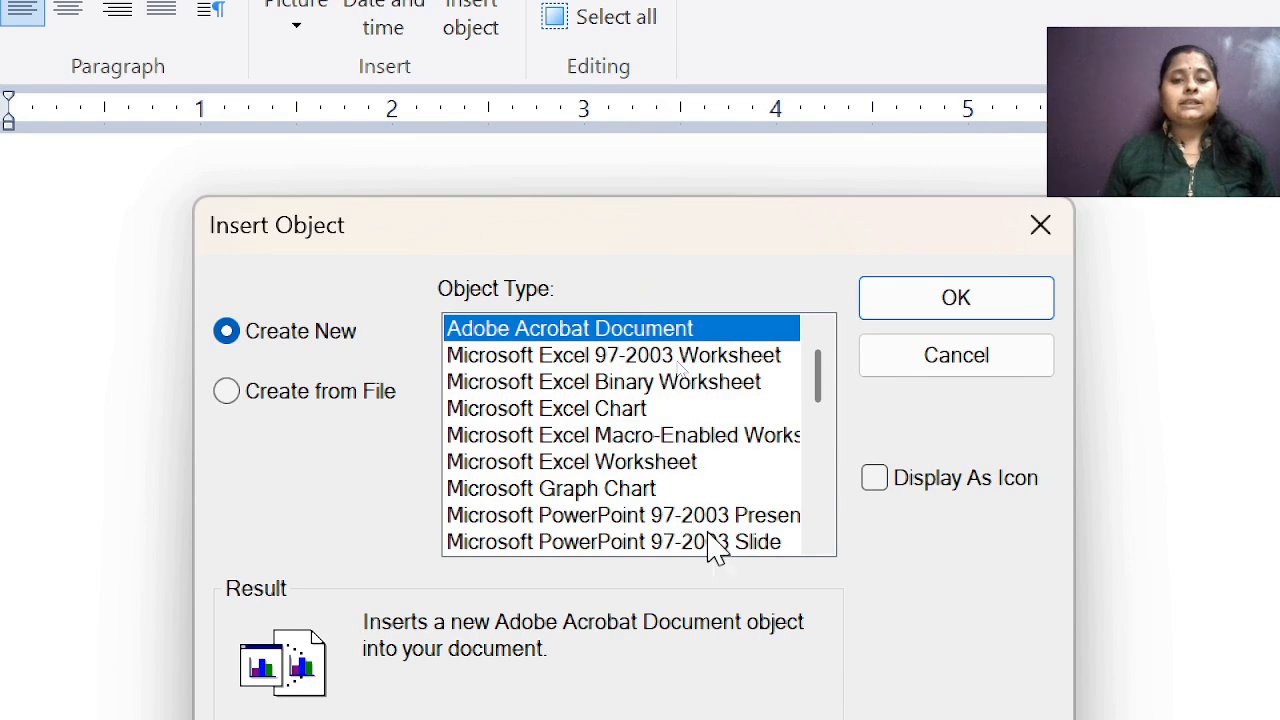
scroll(682, 335, "down", 2)
scroll(712, 470, "down", 7)
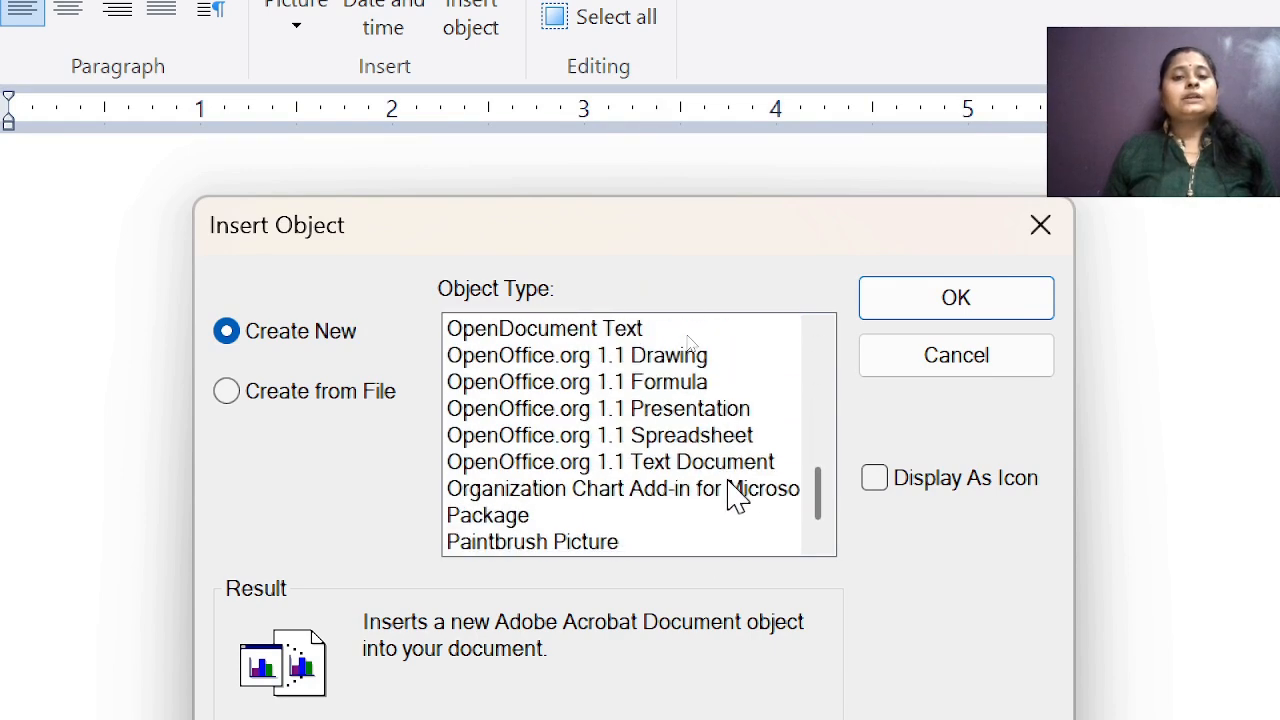
scroll(737, 490, "up", 7)
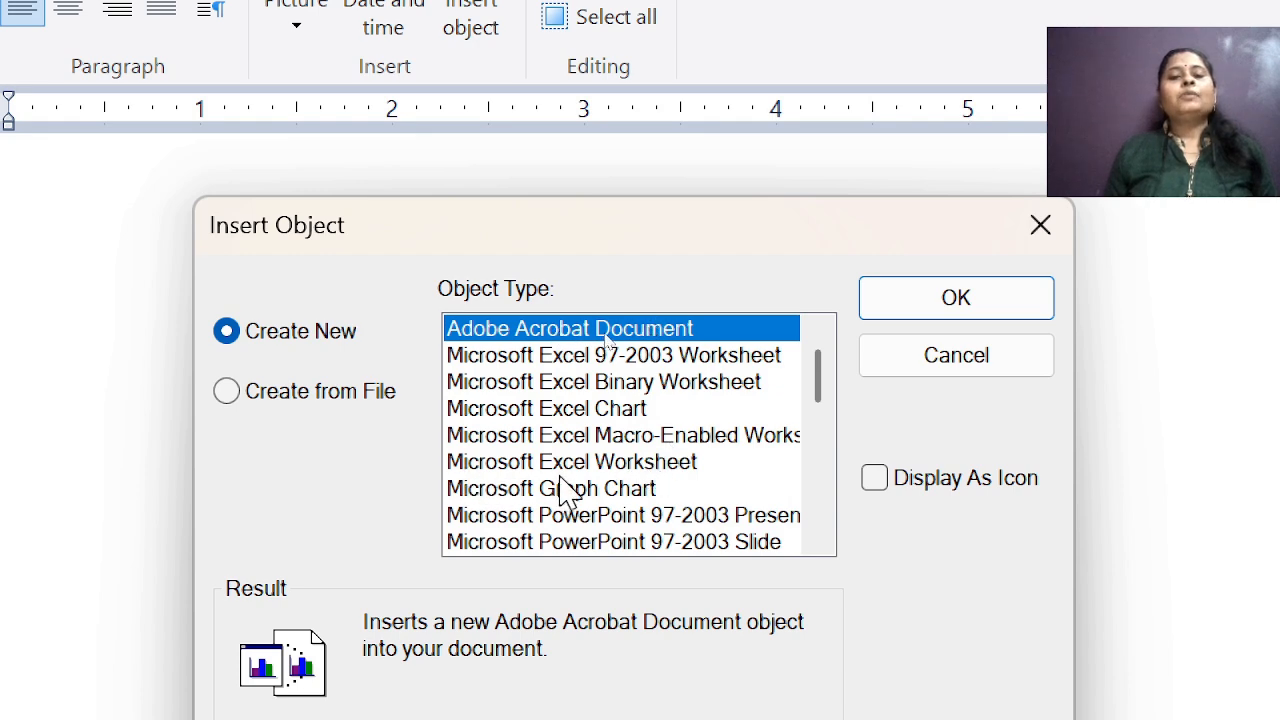
left_click(652, 463)
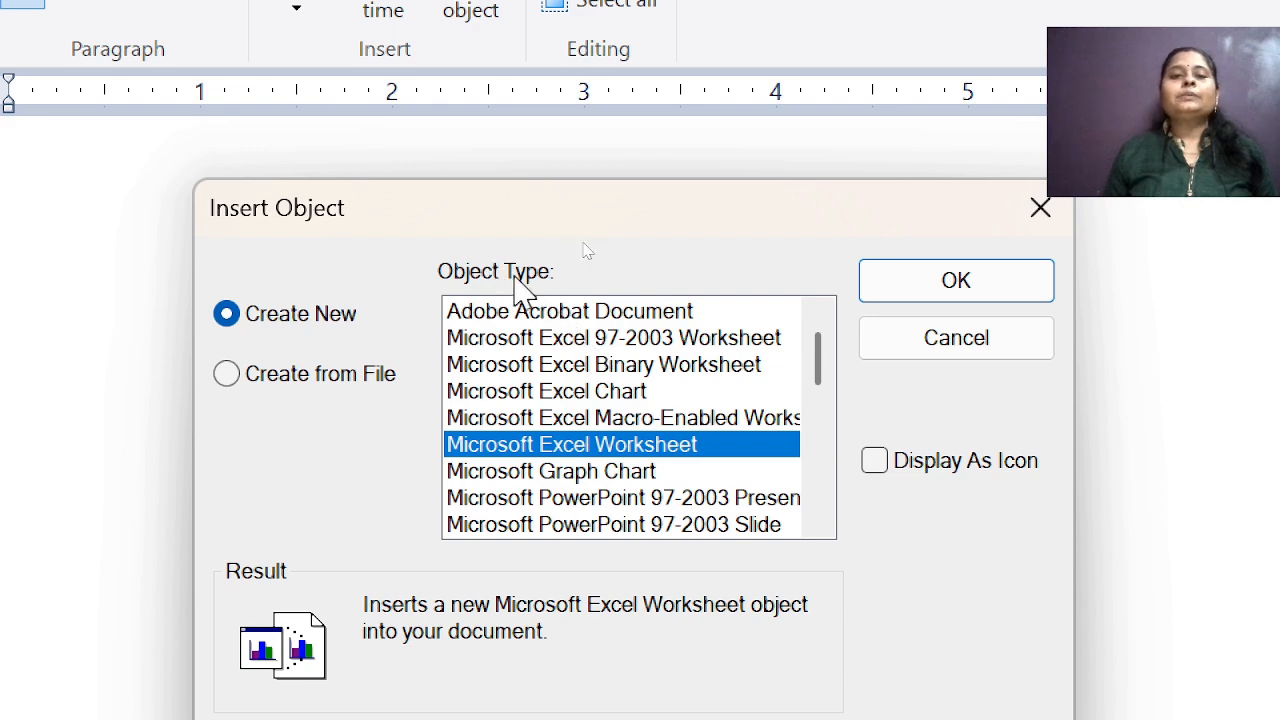
scroll(588, 447, "down", 4)
scroll(597, 468, "down", 3)
scroll(597, 470, "up", 7)
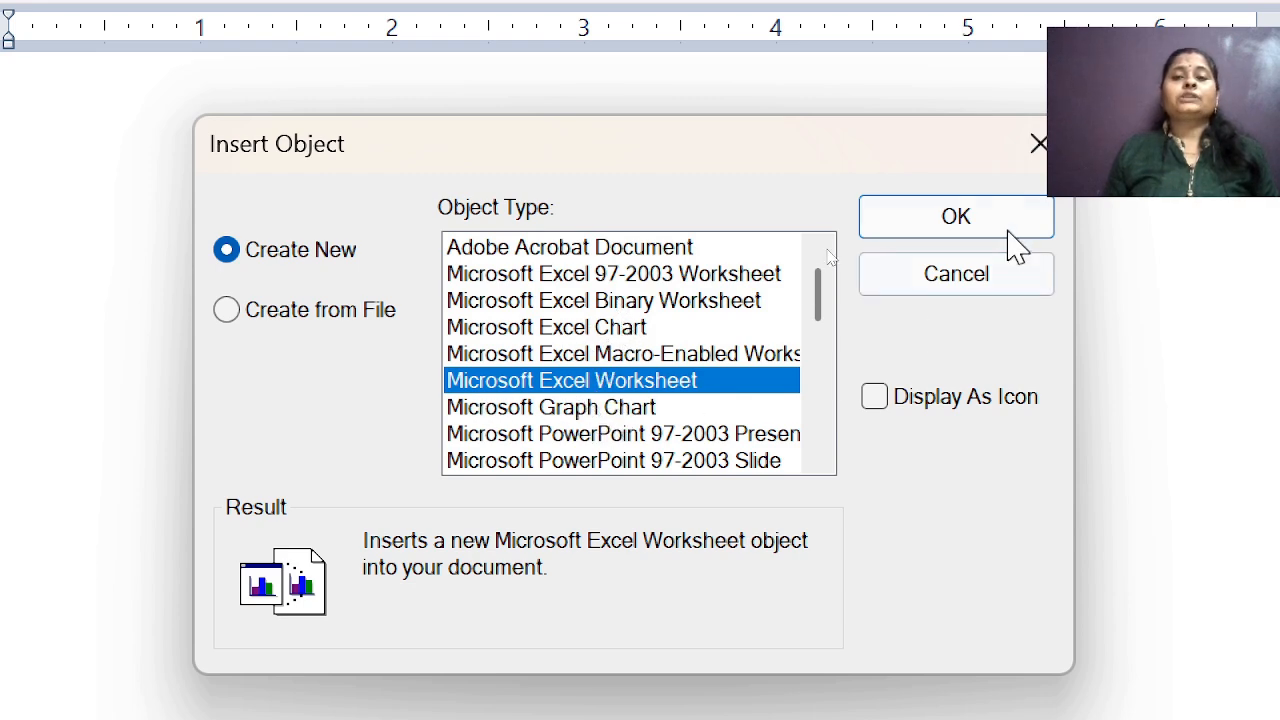
left_click(967, 222)
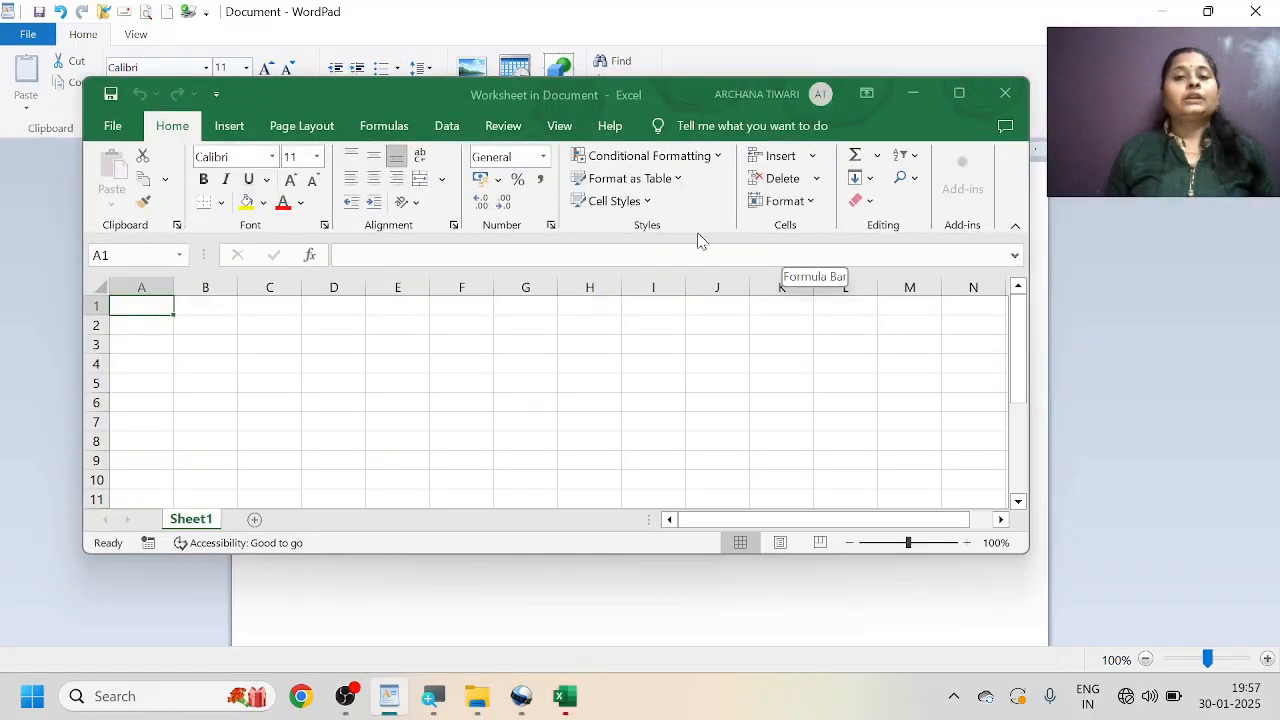
Maximize the worksheet window and enter the headings name, class, hindi, eng and math in cells A1 to E1.
left_click(959, 93)
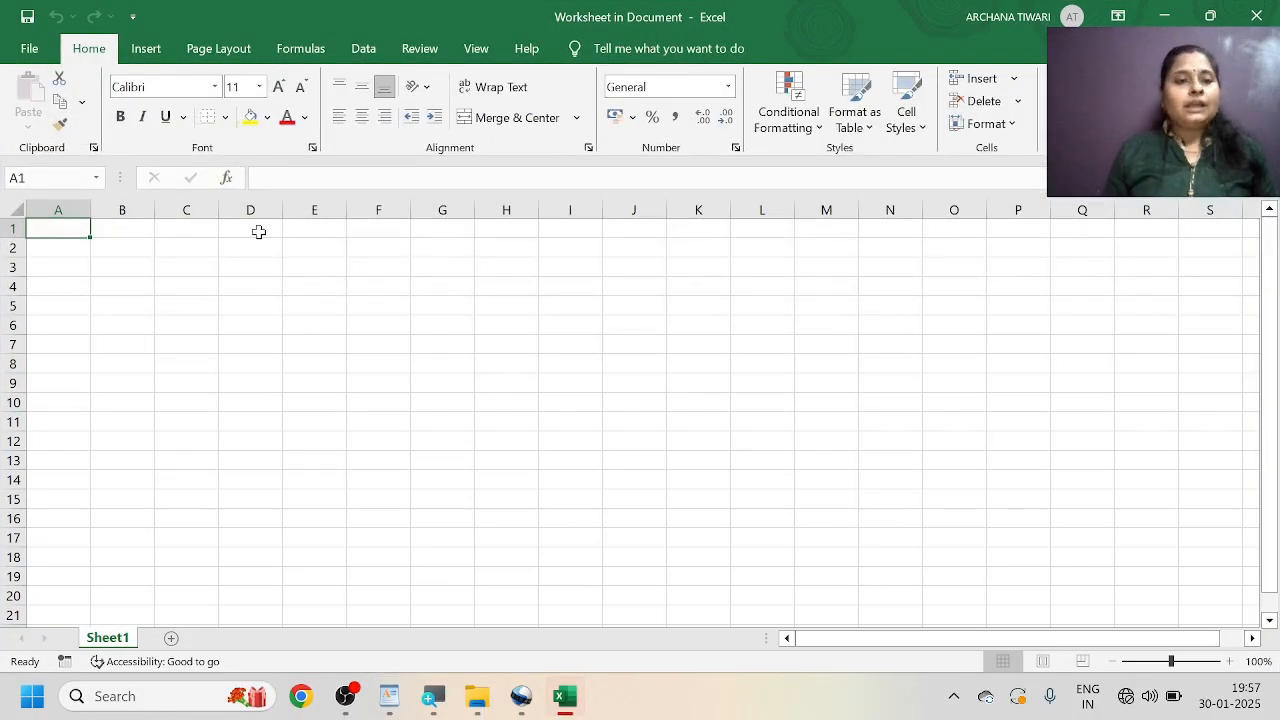
type("name")
key("Tab")
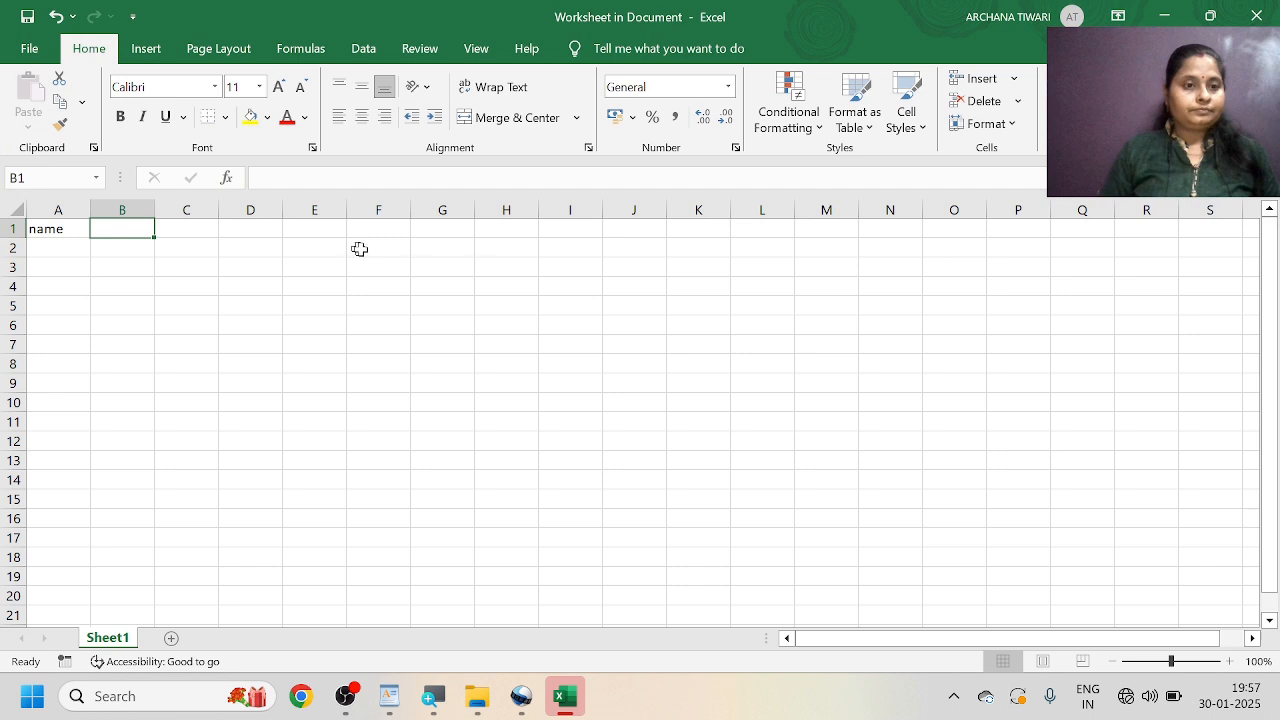
type("class")
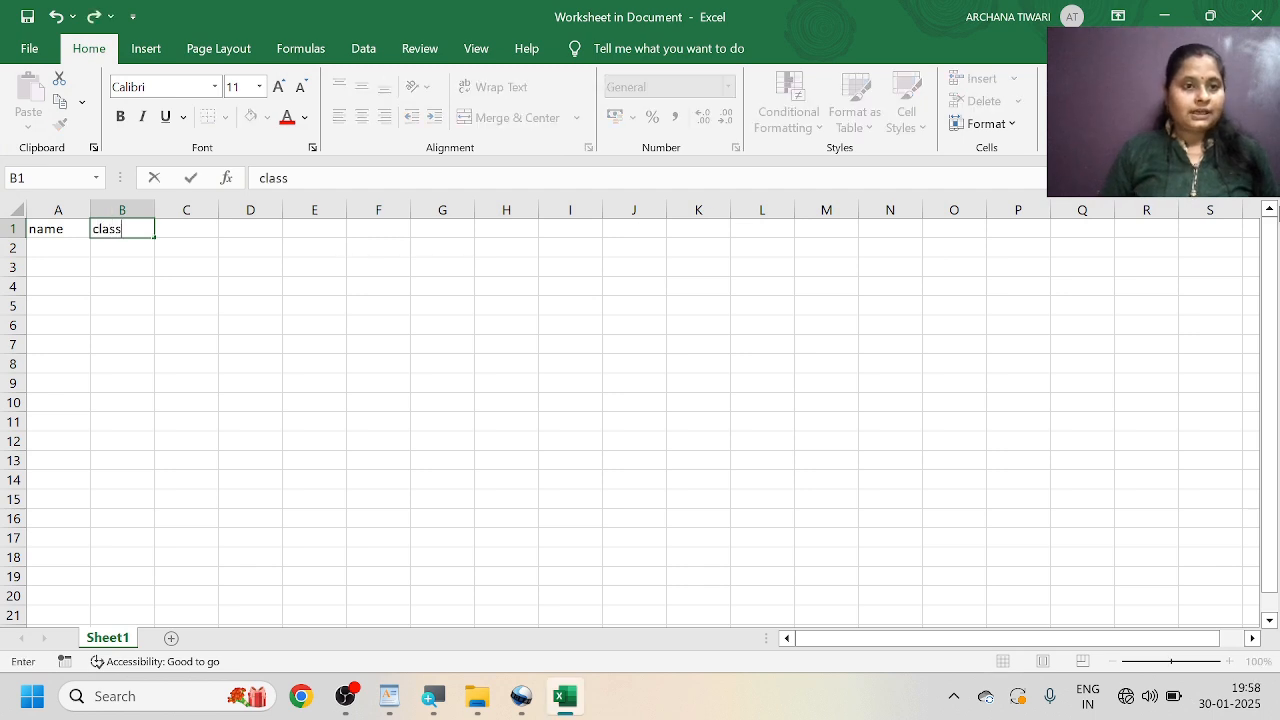
key("Tab")
type("hindi")
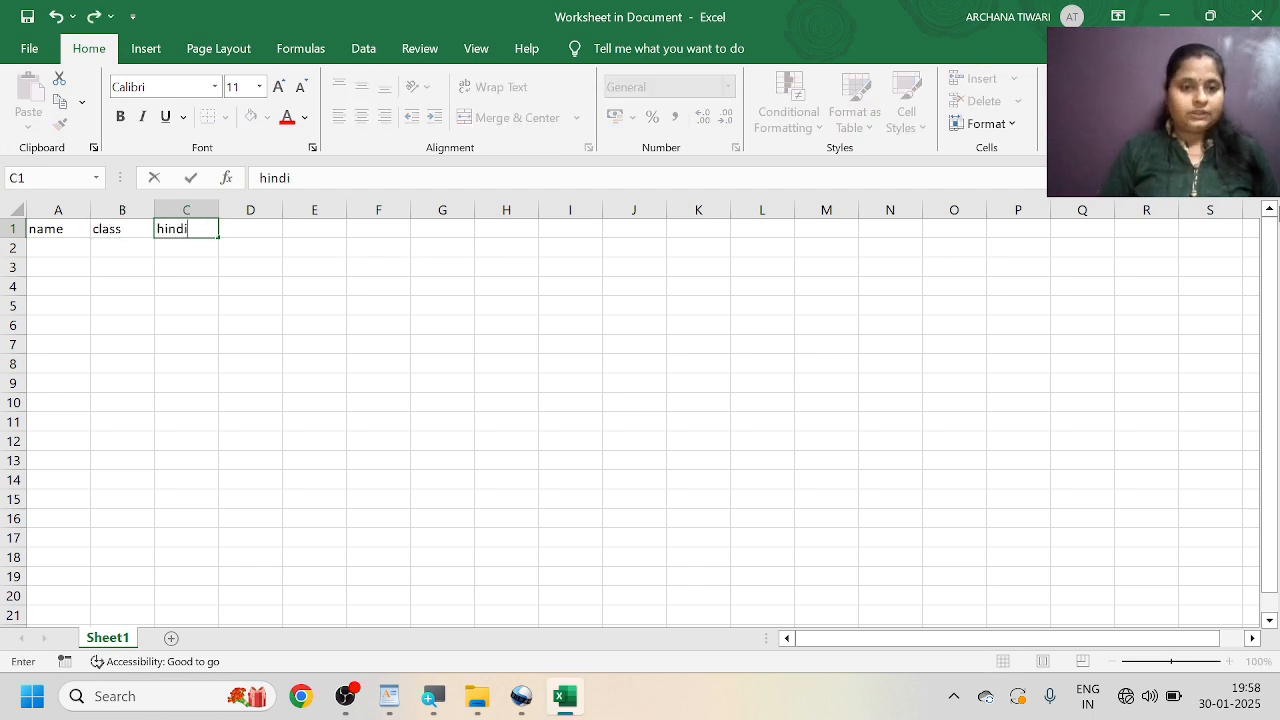
key("Tab")
type("e")
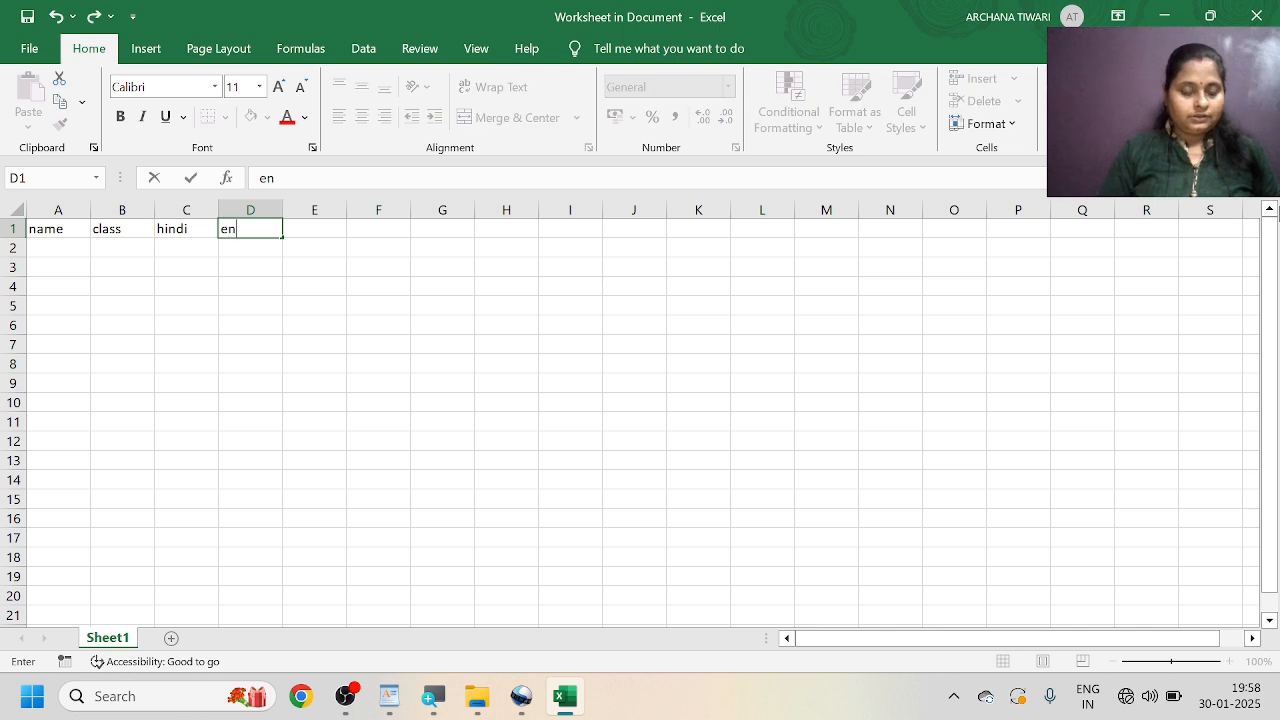
key("Tab")
type("ma")
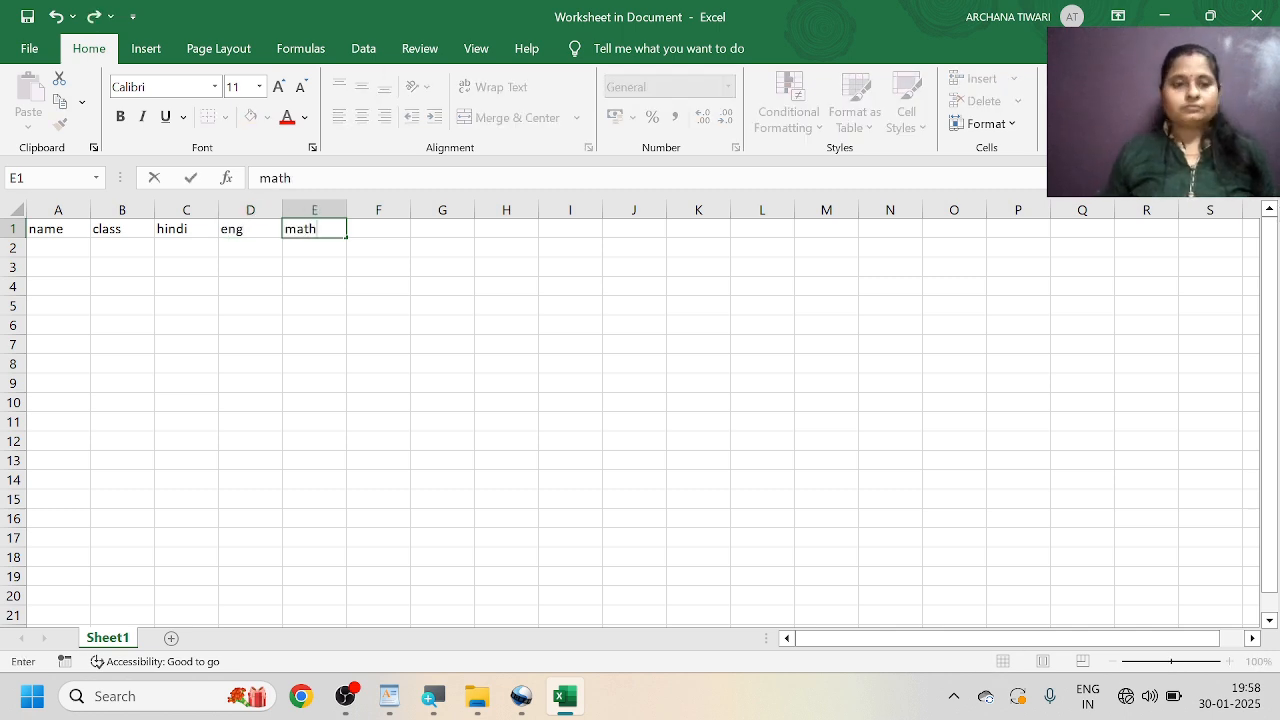
Fill the five headings in A1:E1 down through row 9 and close the worksheet to return to the document.
left_click(74, 233)
left_click_drag(130, 233, 346, 392)
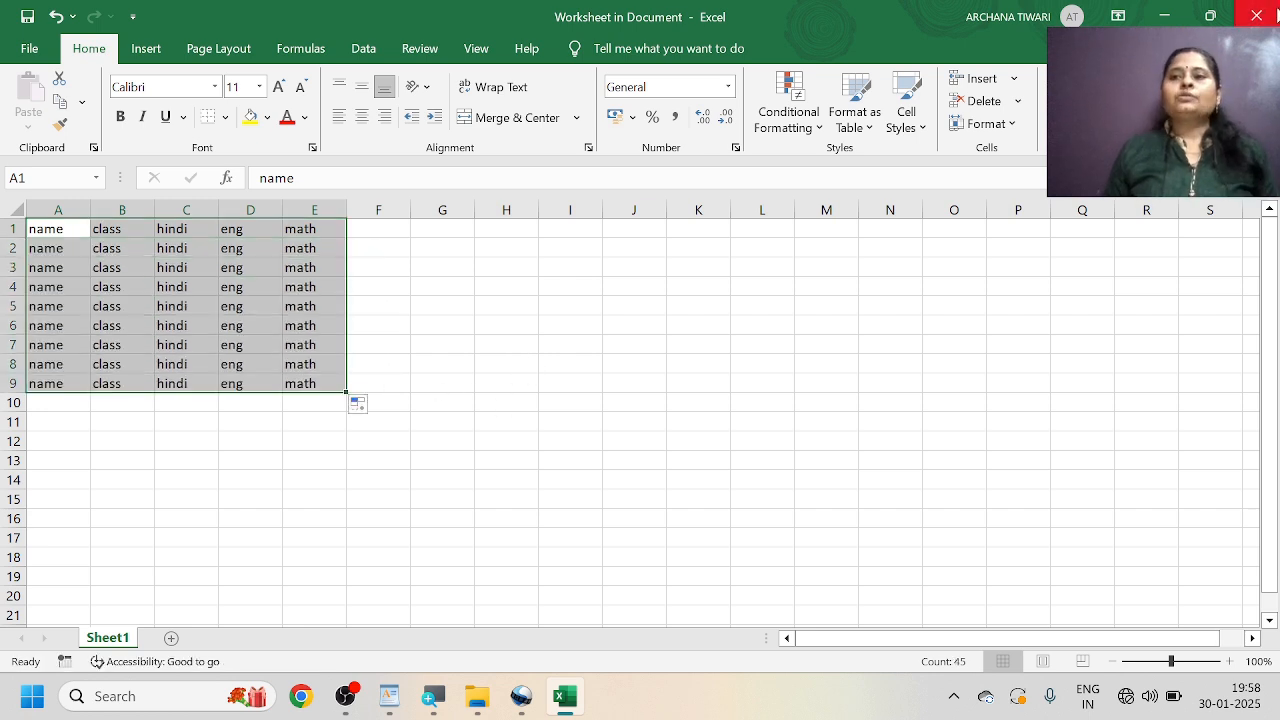
left_click(1270, 18)
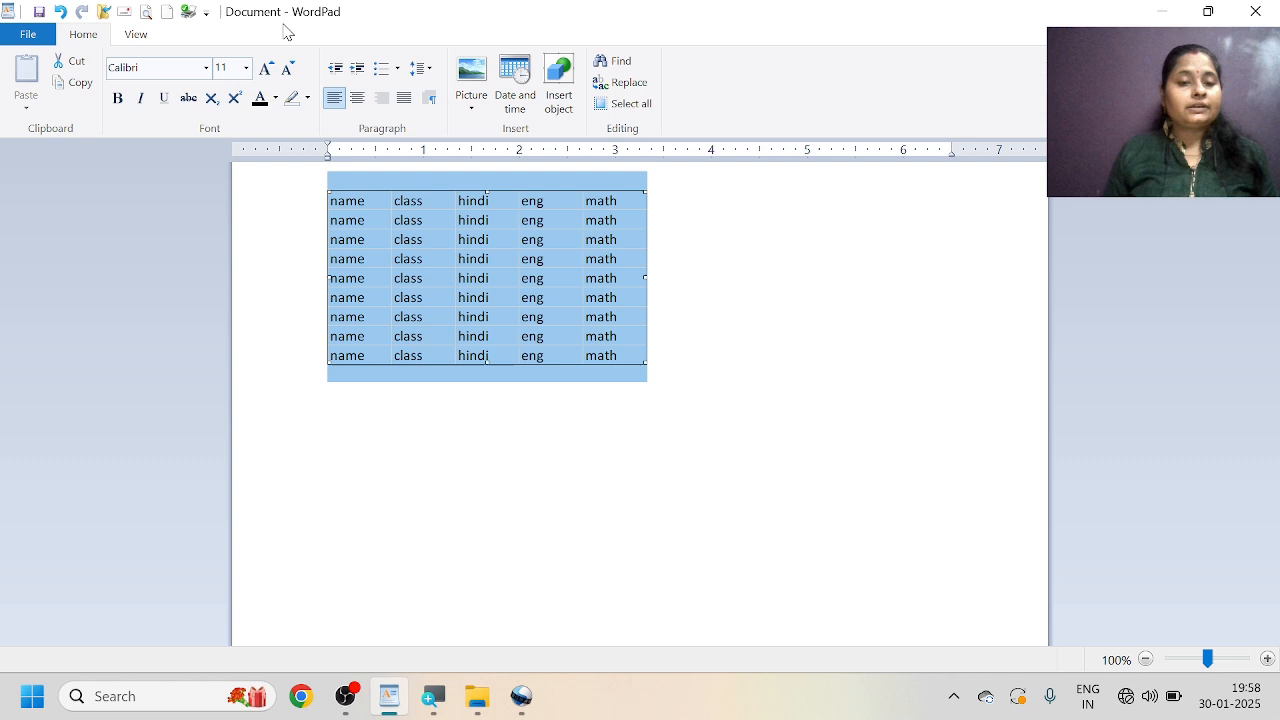
Reopen the embedded worksheet maximized, extend the filled headings down to row 16, and return to the document.
double_click(510, 227)
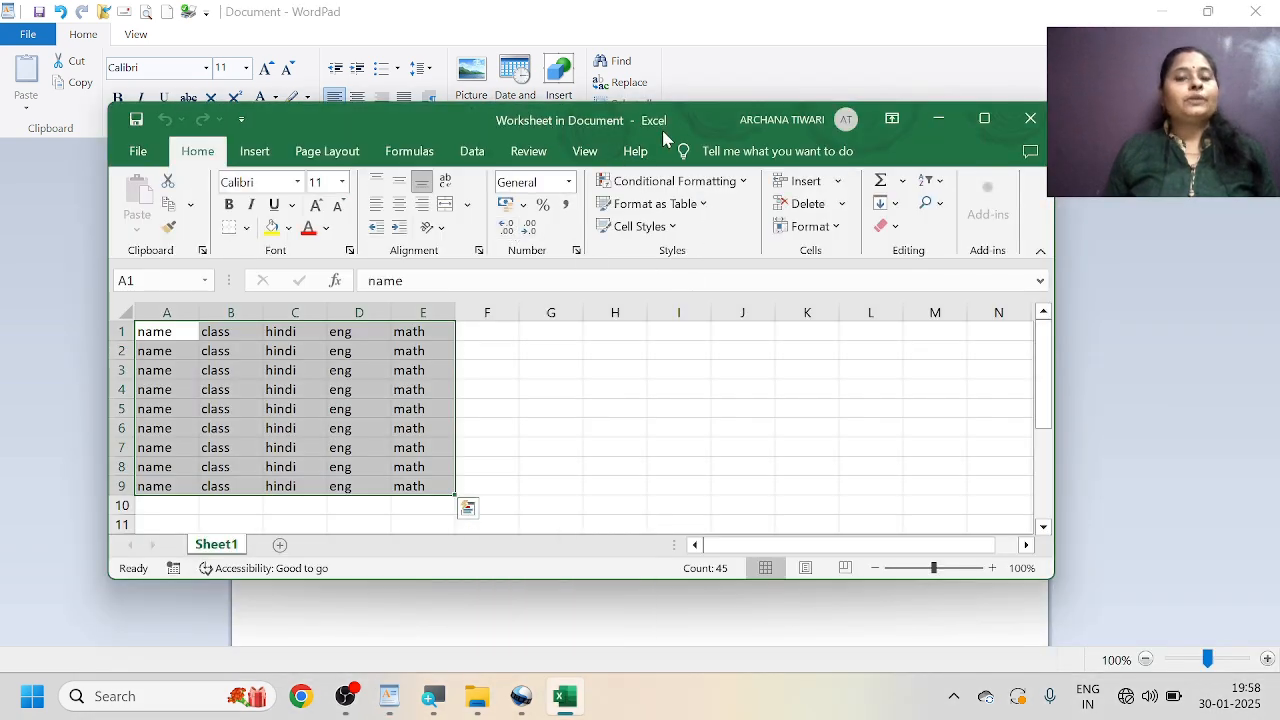
left_click(984, 119)
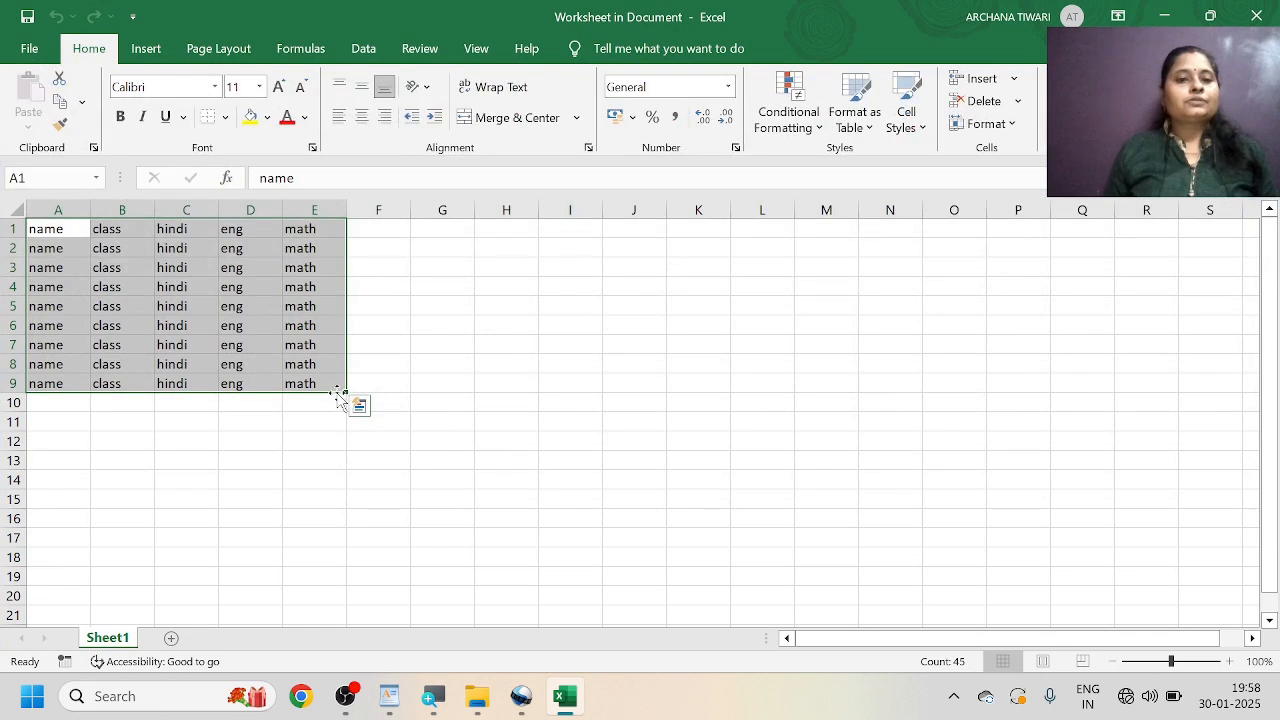
left_click_drag(345, 393, 350, 525)
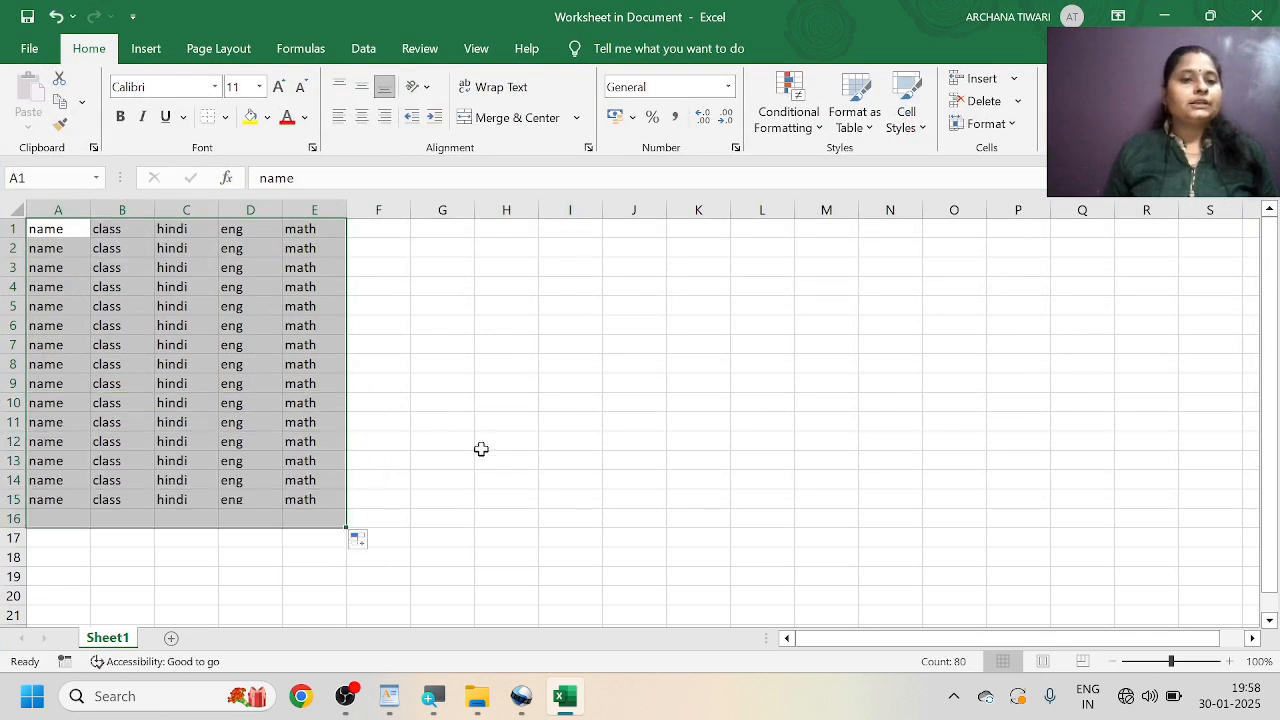
left_click(1262, 14)
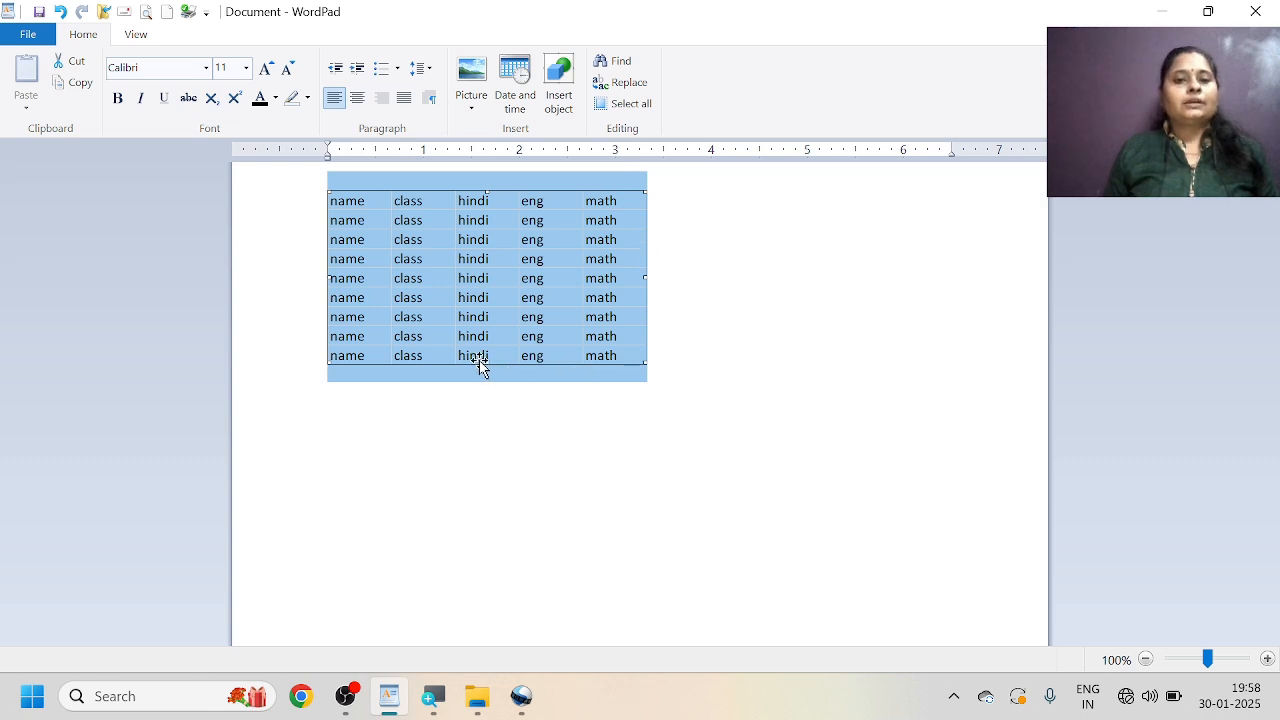
Stretch the embedded worksheet object vertically and scale it down to about 2.6 inches wide.
left_click_drag(486, 362, 505, 446)
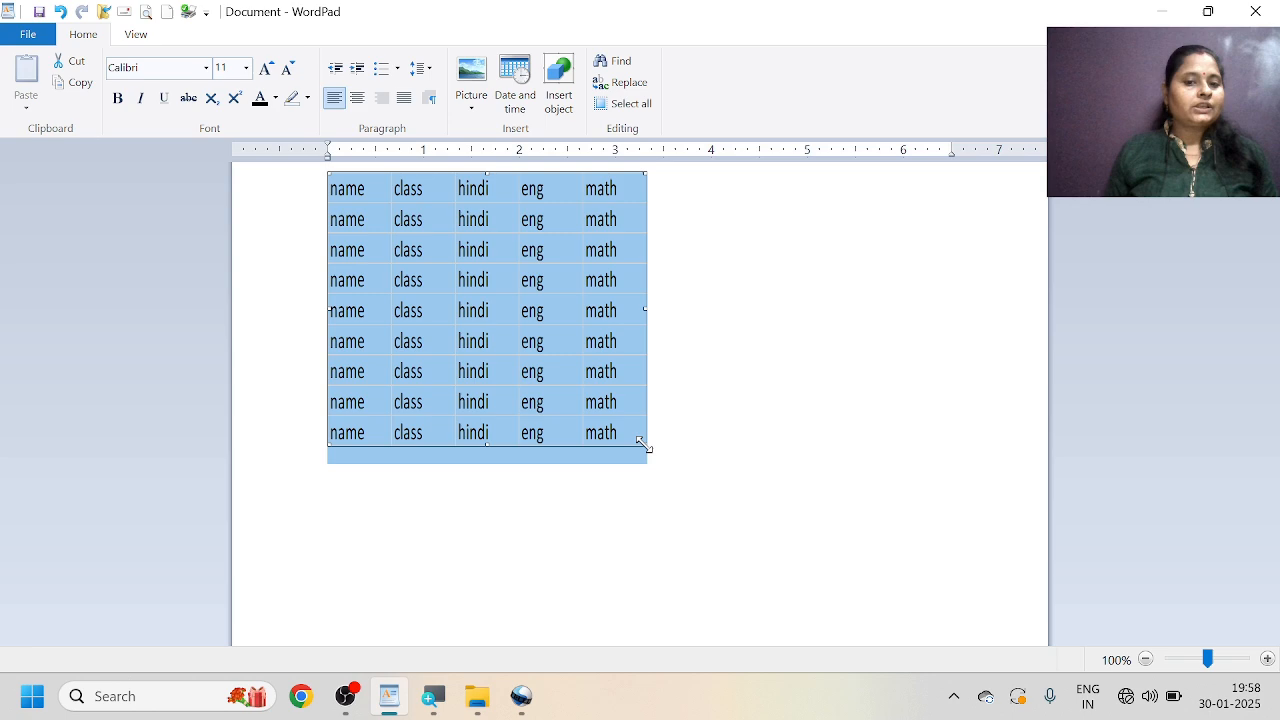
left_click_drag(643, 440, 594, 360)
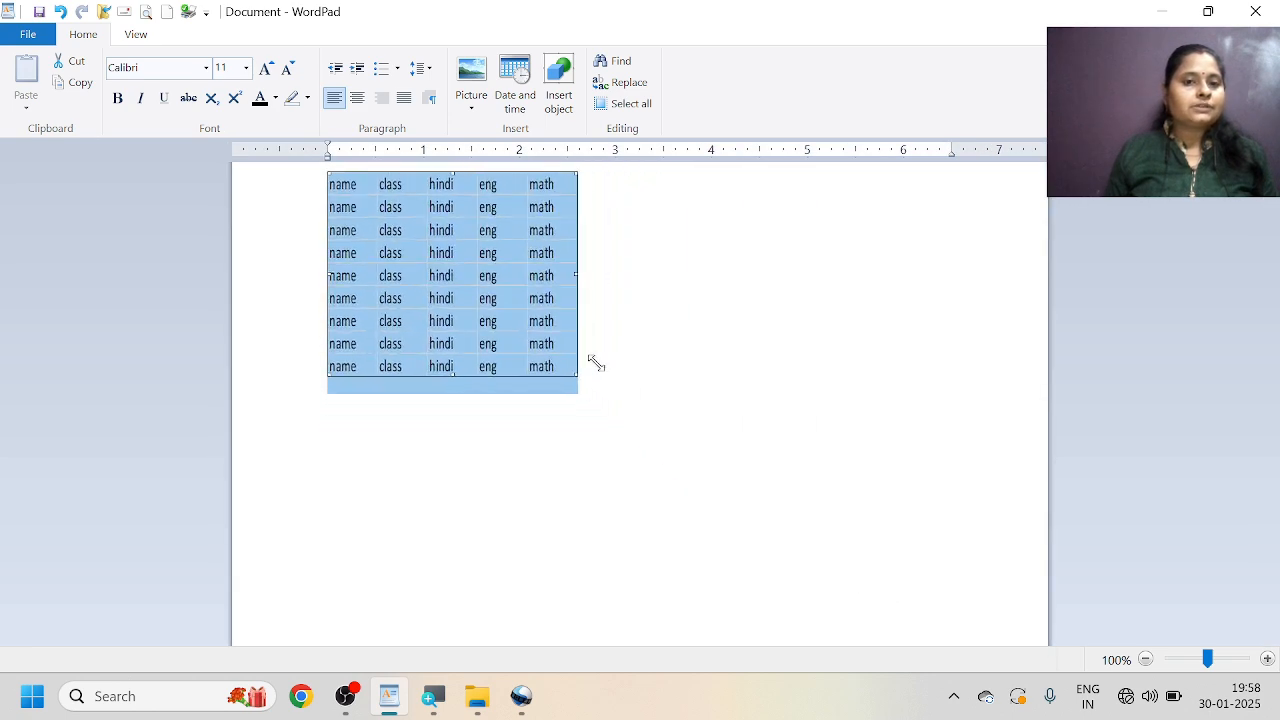
Reopen the embedded worksheet maximized and replace the heading in cell E1 with sst.
double_click(511, 302)
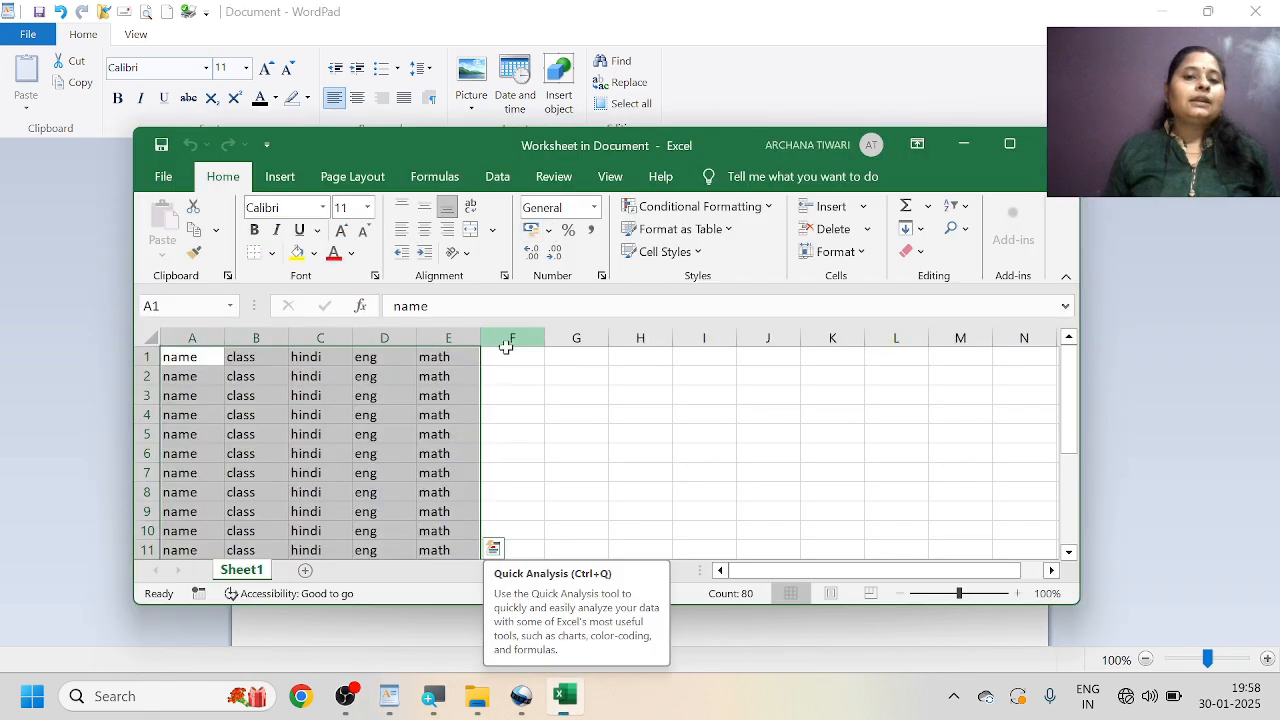
double_click(706, 145)
scroll(325, 228, "up", 2)
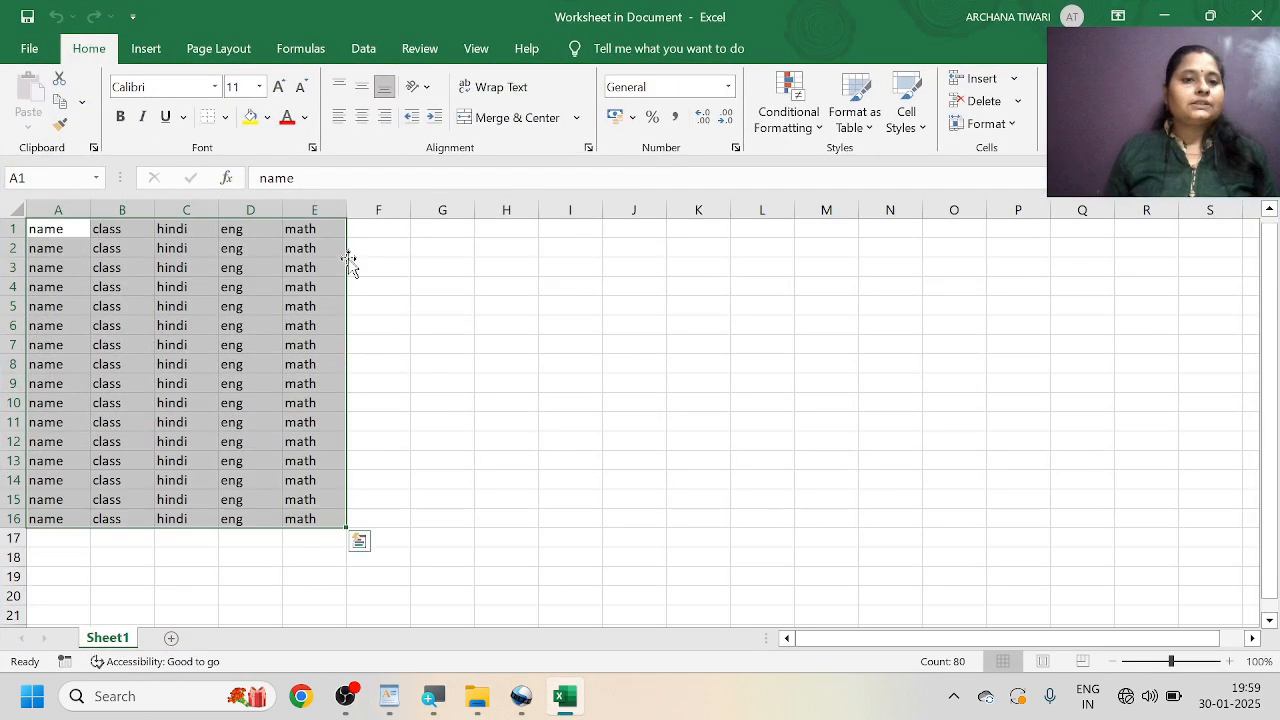
left_click(329, 229)
left_click(323, 171)
key("BackSpace")
key("BackSpace")
key("BackSpace")
key("BackSpace")
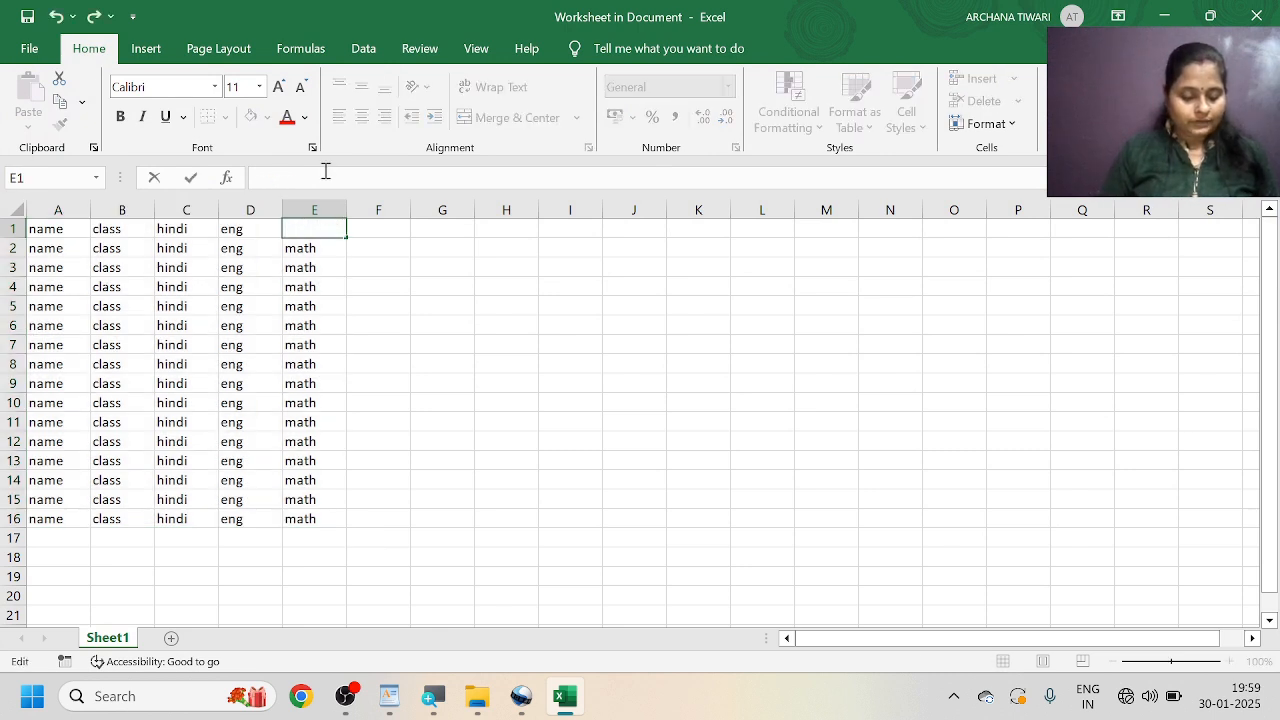
type("sst")
left_click(414, 347)
Fill sst from E1 down through E16 and close the worksheet to return to the document.
left_click(325, 228)
left_click_drag(350, 241, 340, 526)
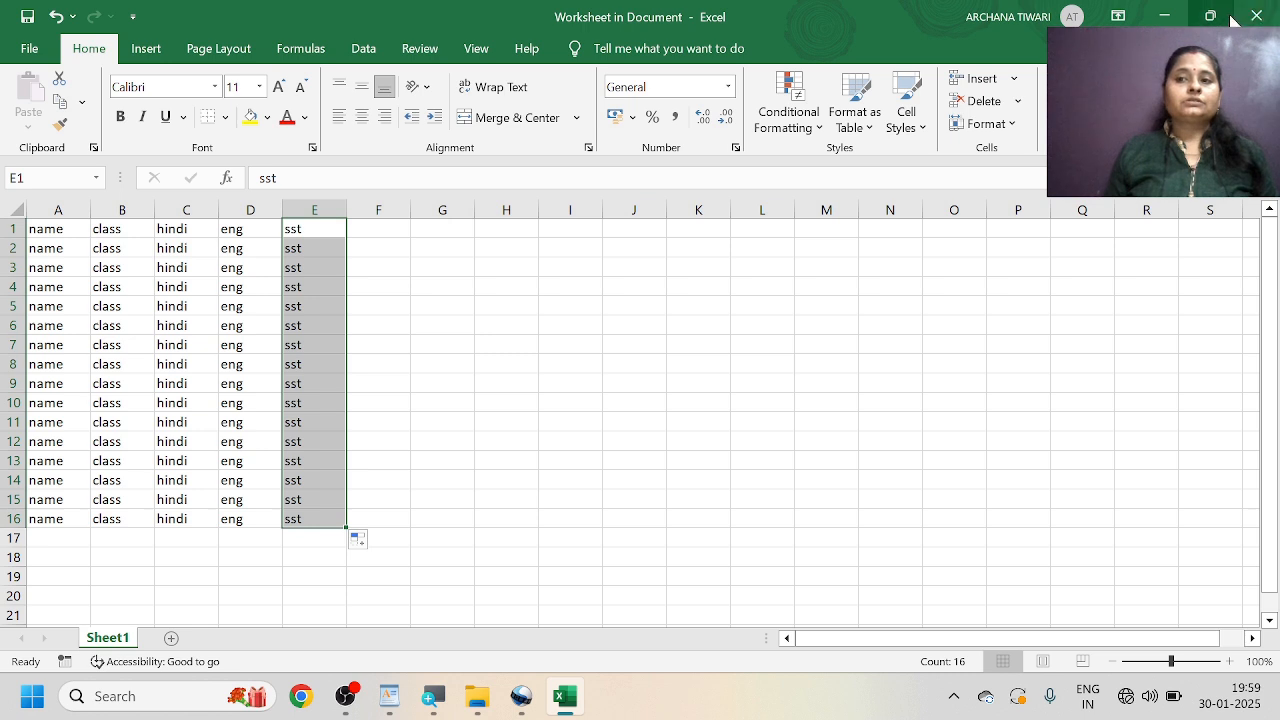
left_click(1256, 15)
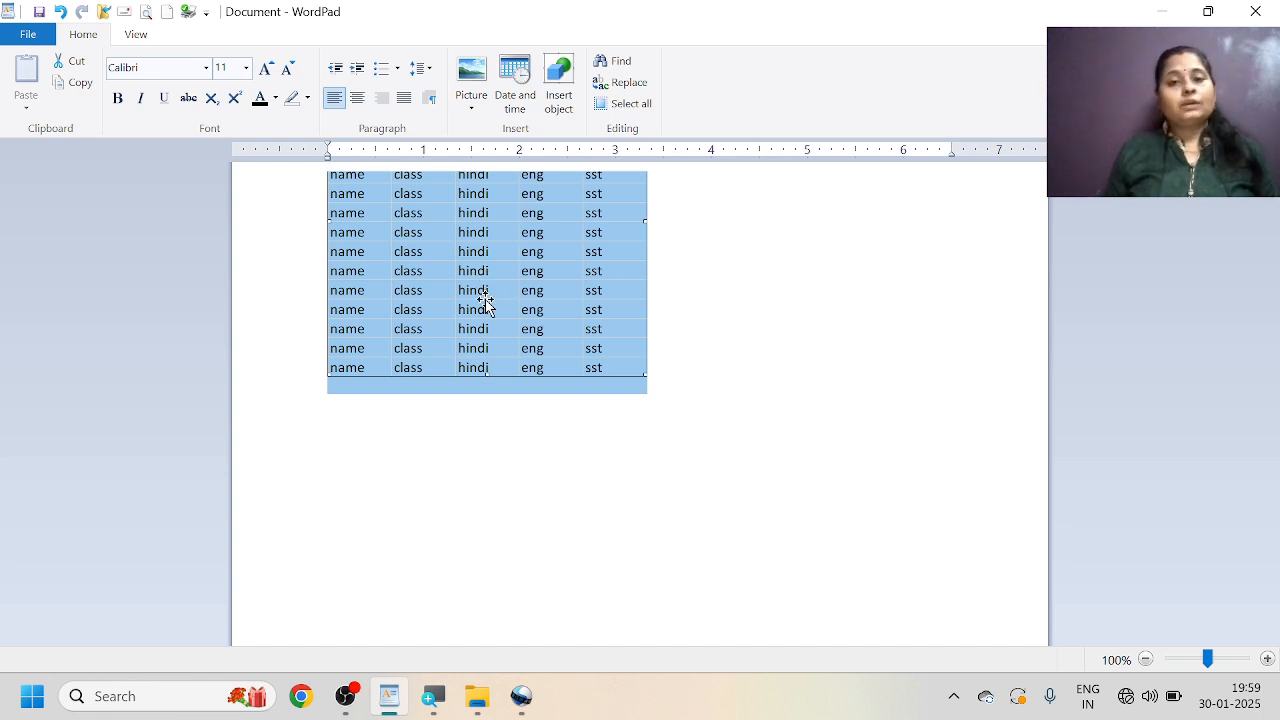
Delete the embedded worksheet and insert the existing RAVI text file from the Documents folder as an object.
key("Delete")
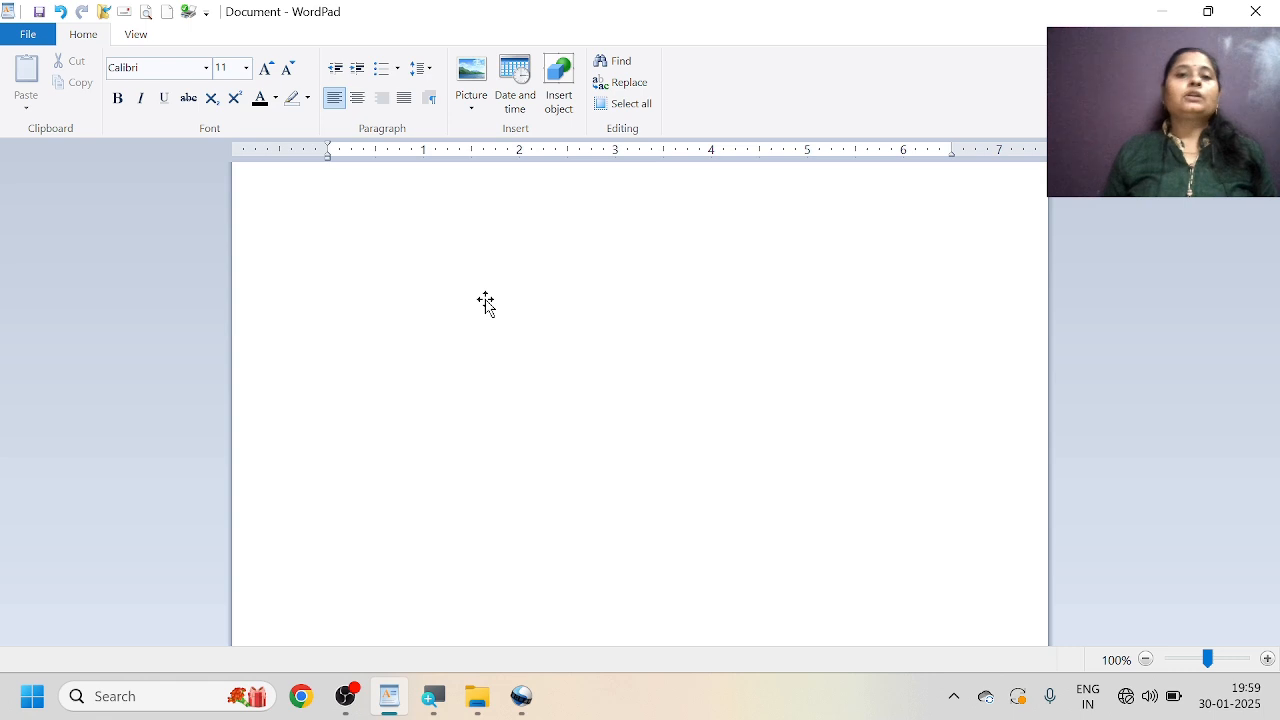
left_click(557, 103)
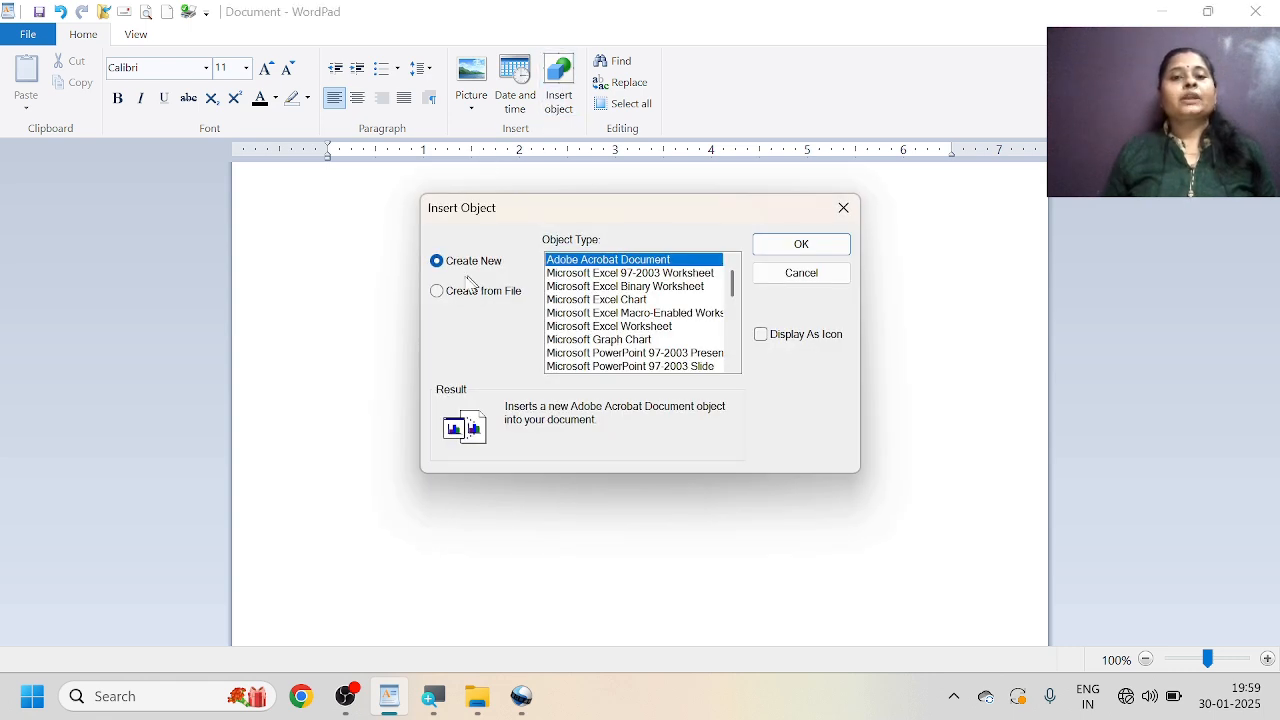
left_click(440, 293)
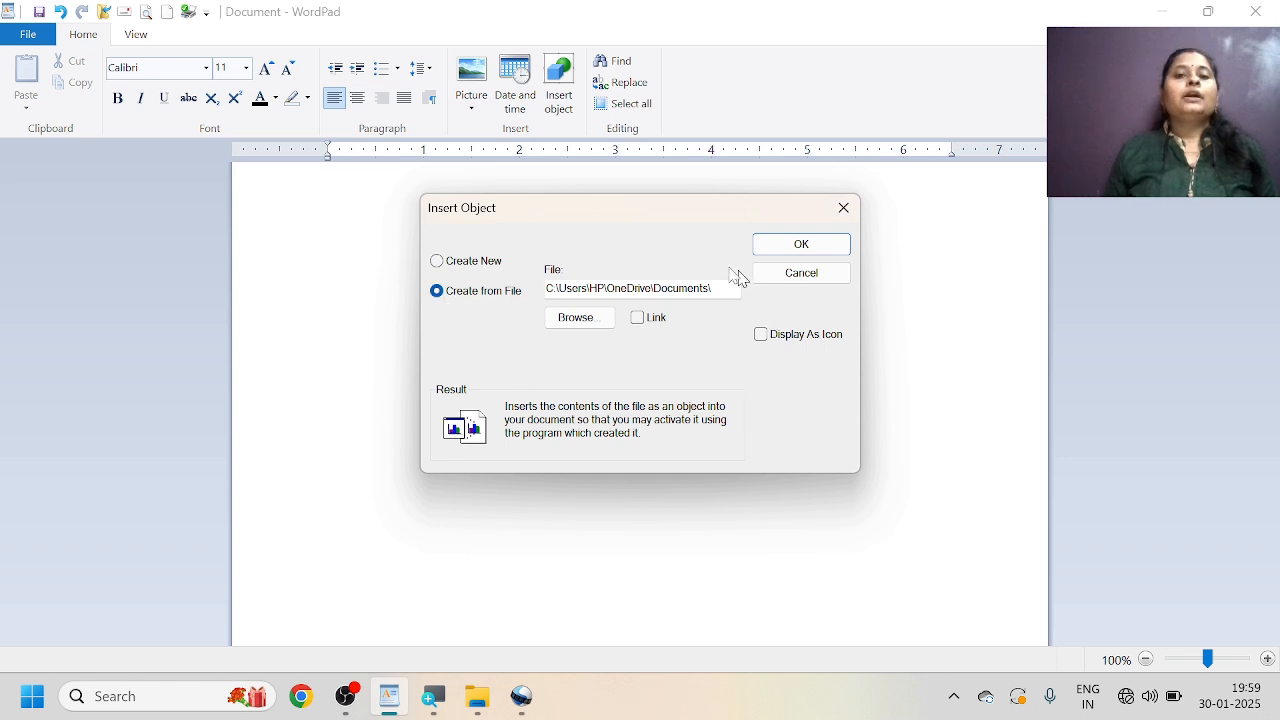
left_click(573, 320)
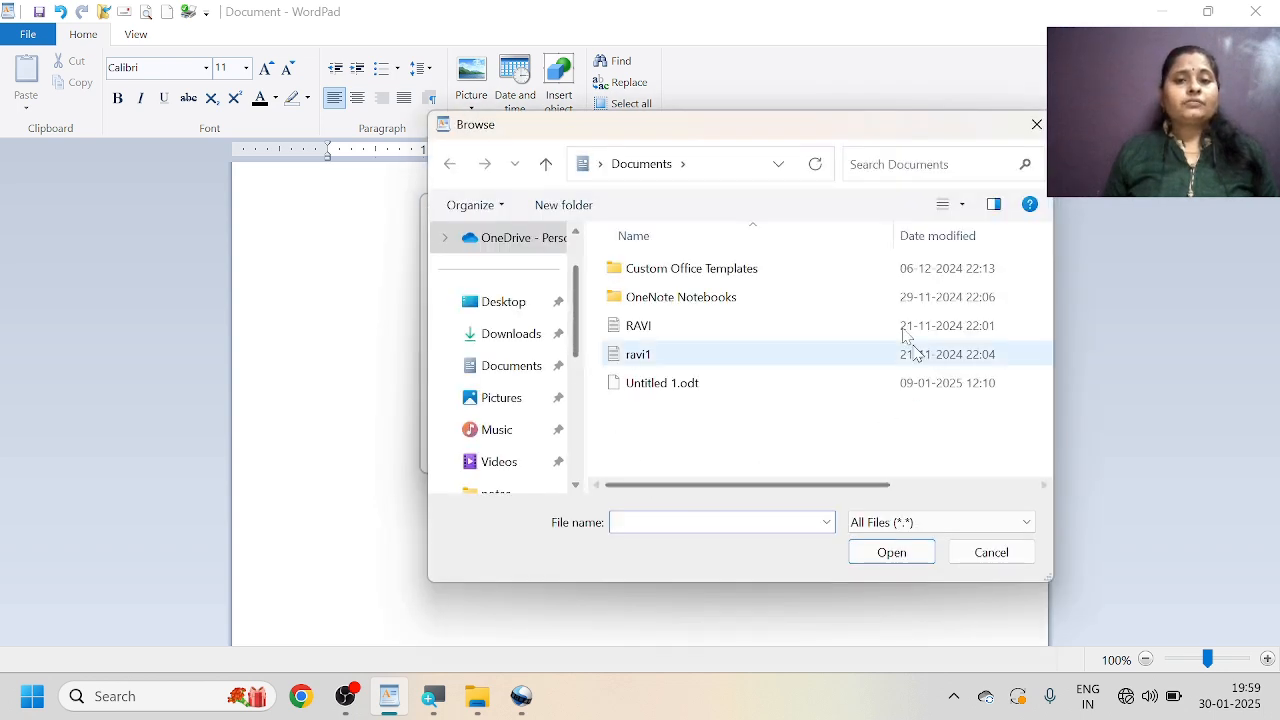
left_click(650, 335)
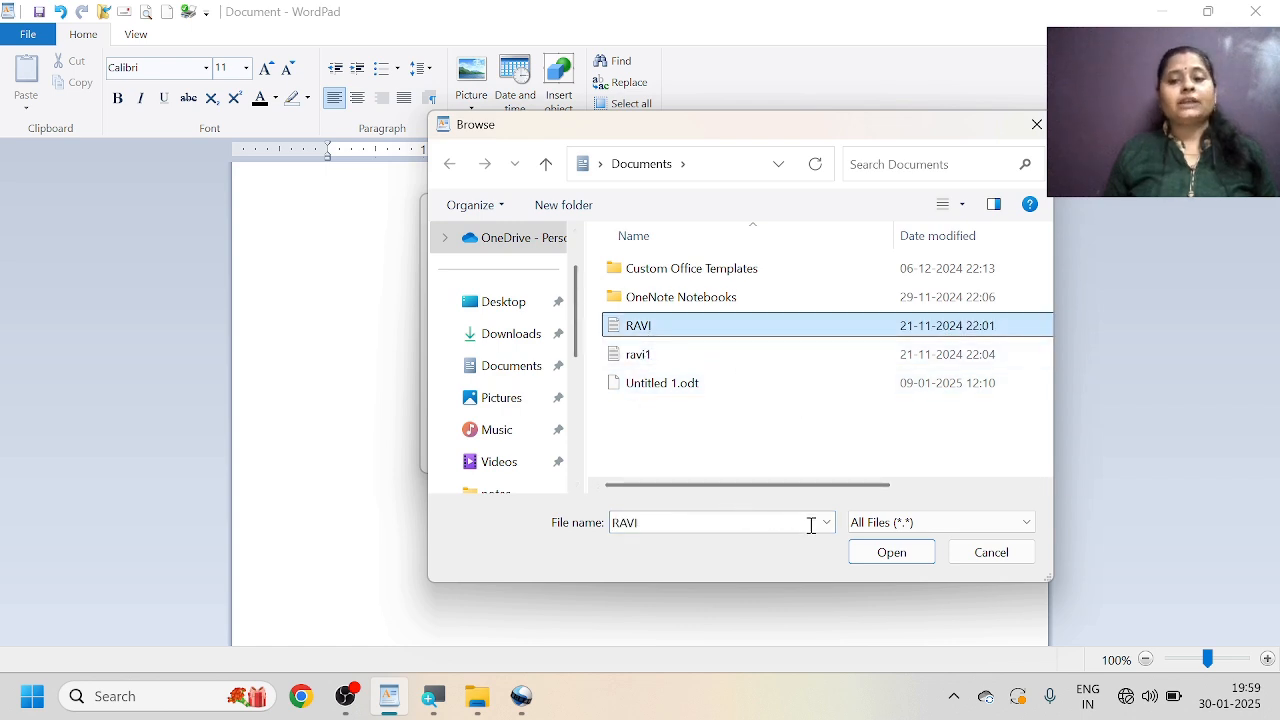
left_click(876, 556)
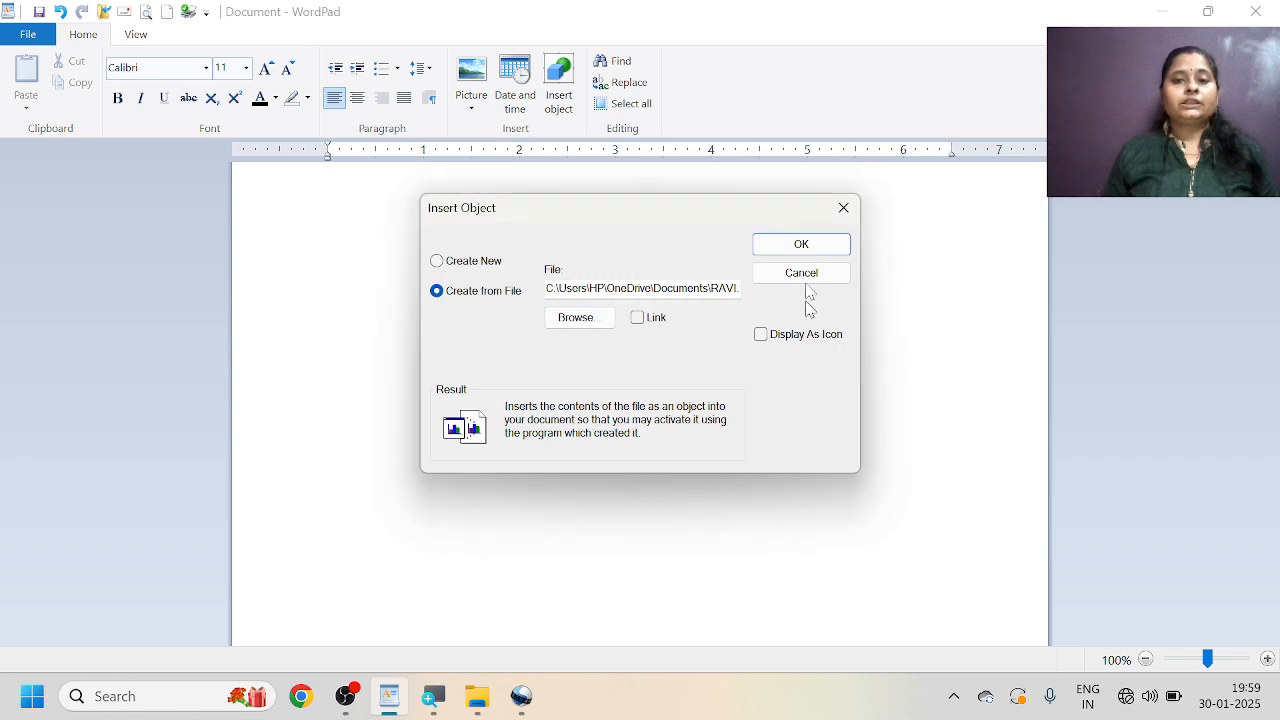
left_click(802, 245)
left_click(488, 314)
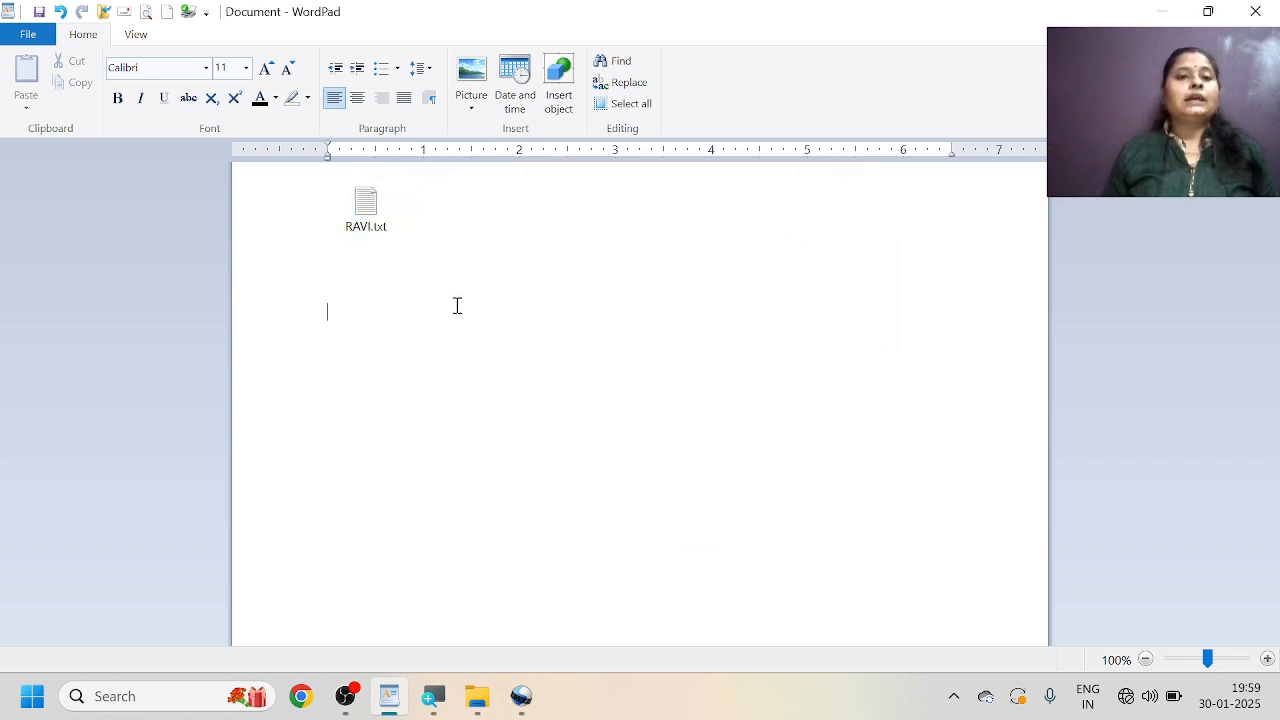
Open the embedded RAVI.txt, append hfghgklh to its last line, add the lines gknjgfhjg and ghjgh, and close it saving the changes.
double_click(364, 212)
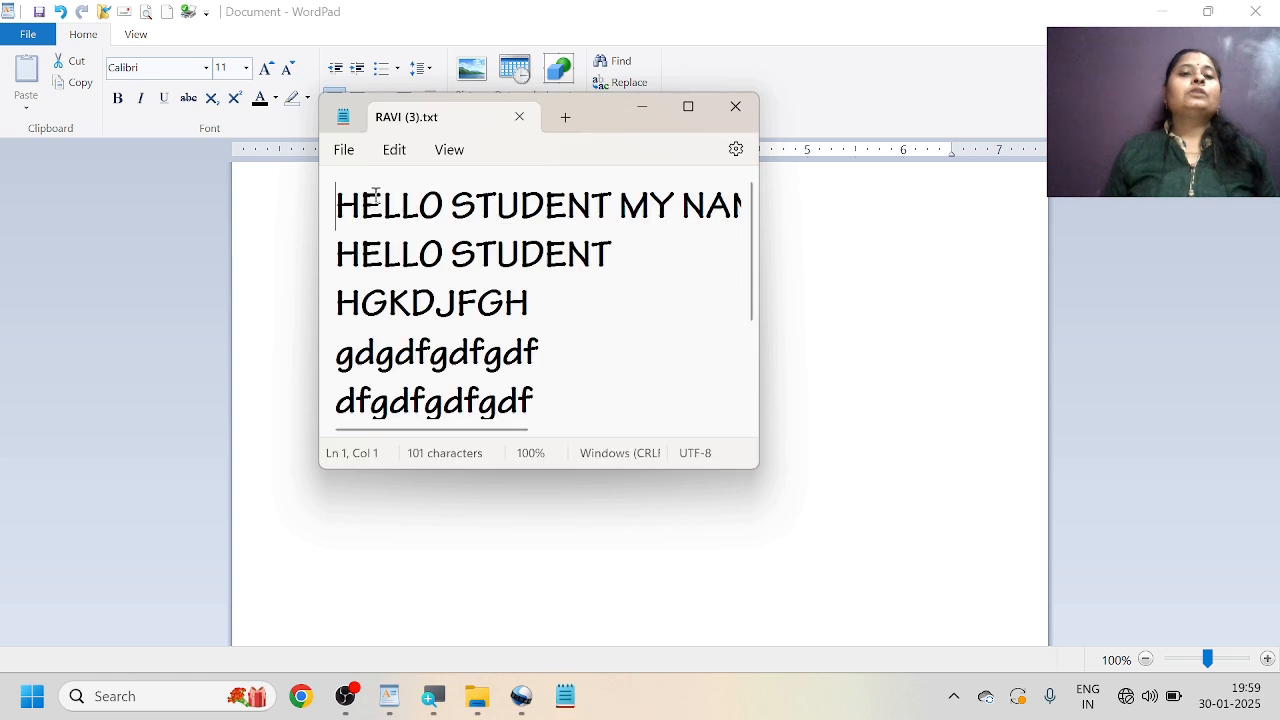
scroll(604, 334, "down", 2)
left_click(516, 333)
type("hfghgklh")
key("Return")
type("gknjgfhjg")
key("Return")
type("ghjgh")
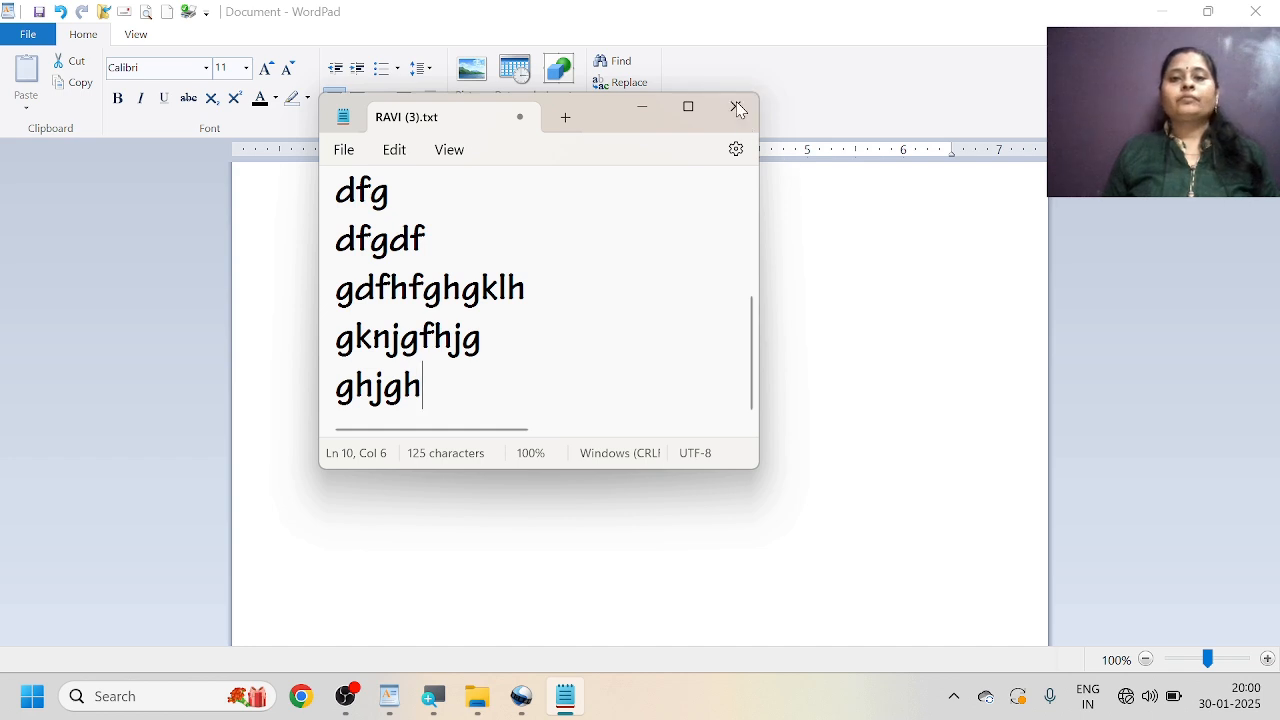
left_click(735, 106)
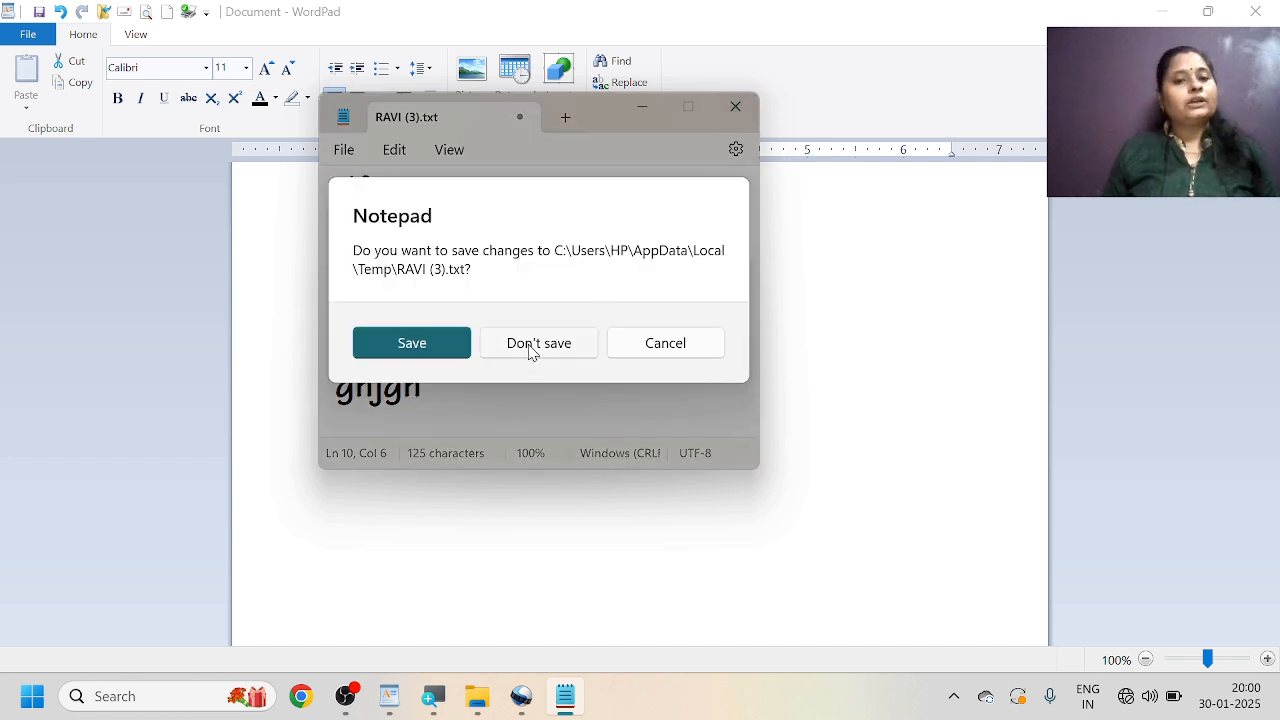
left_click(424, 346)
Reopen the embedded RAVI.txt, check its text from end to start, and close it.
left_click(362, 208)
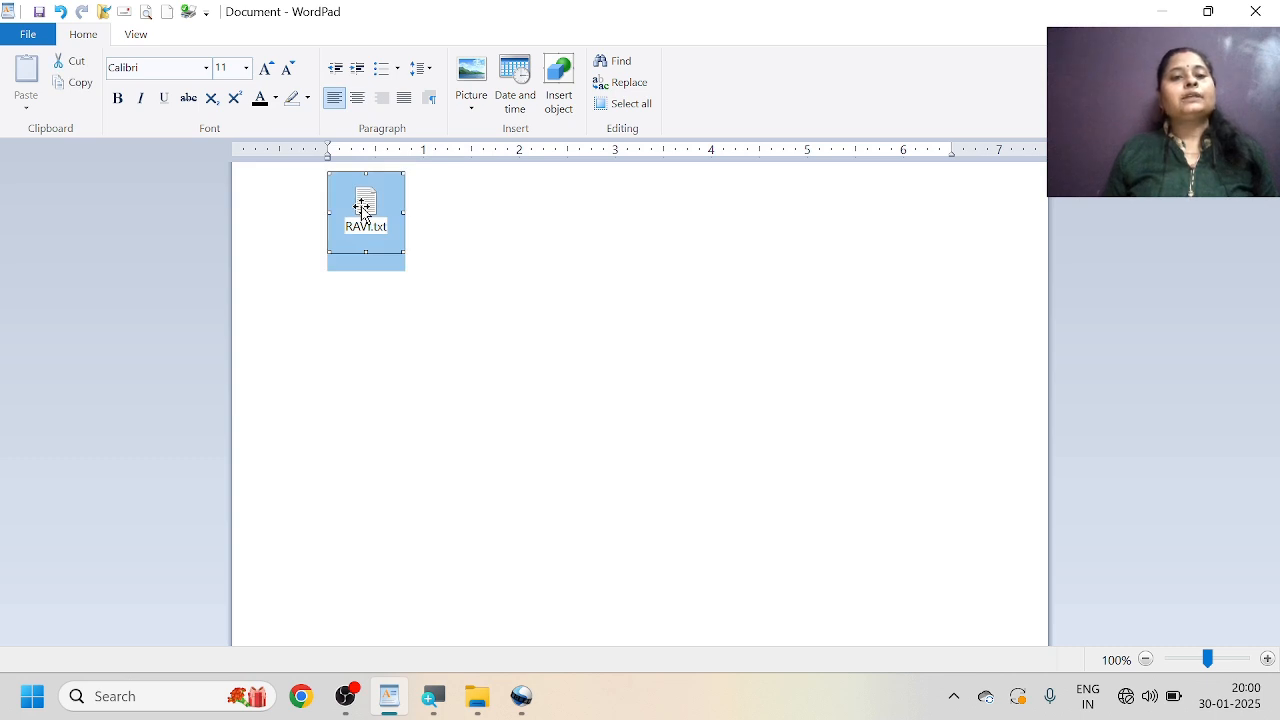
double_click(362, 208)
scroll(600, 330, "down", 3)
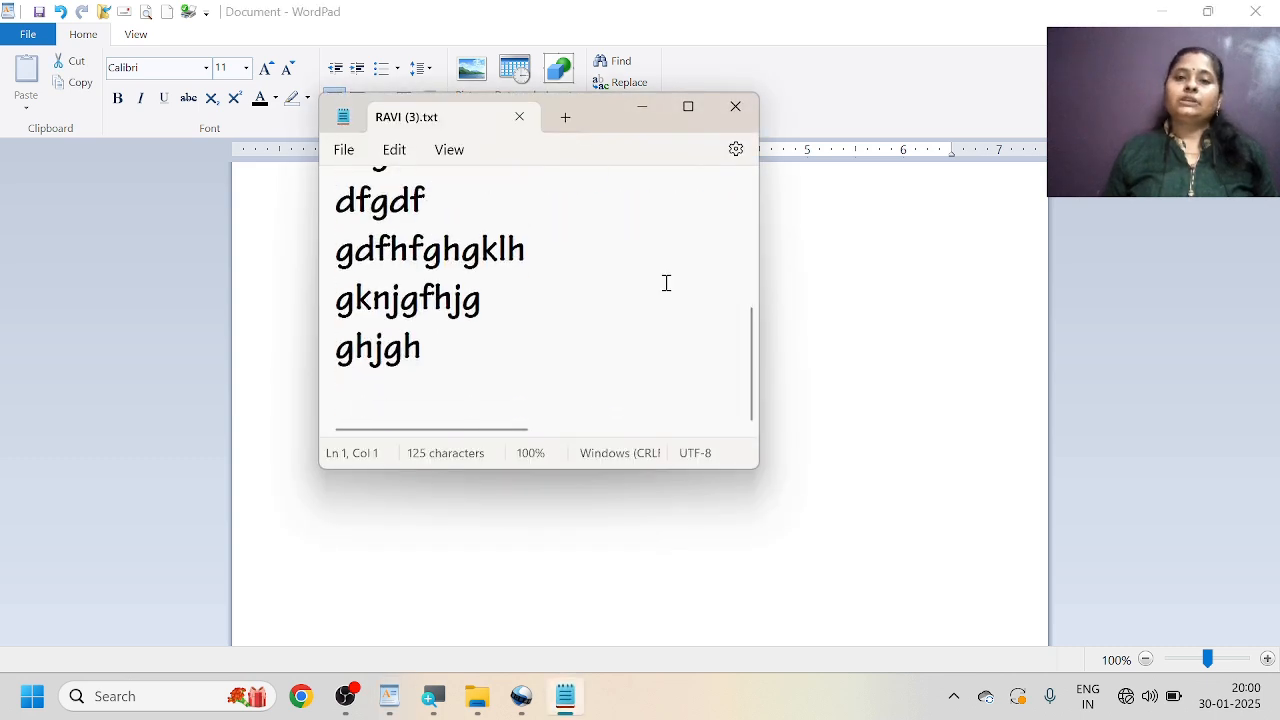
scroll(670, 275, "up", 5)
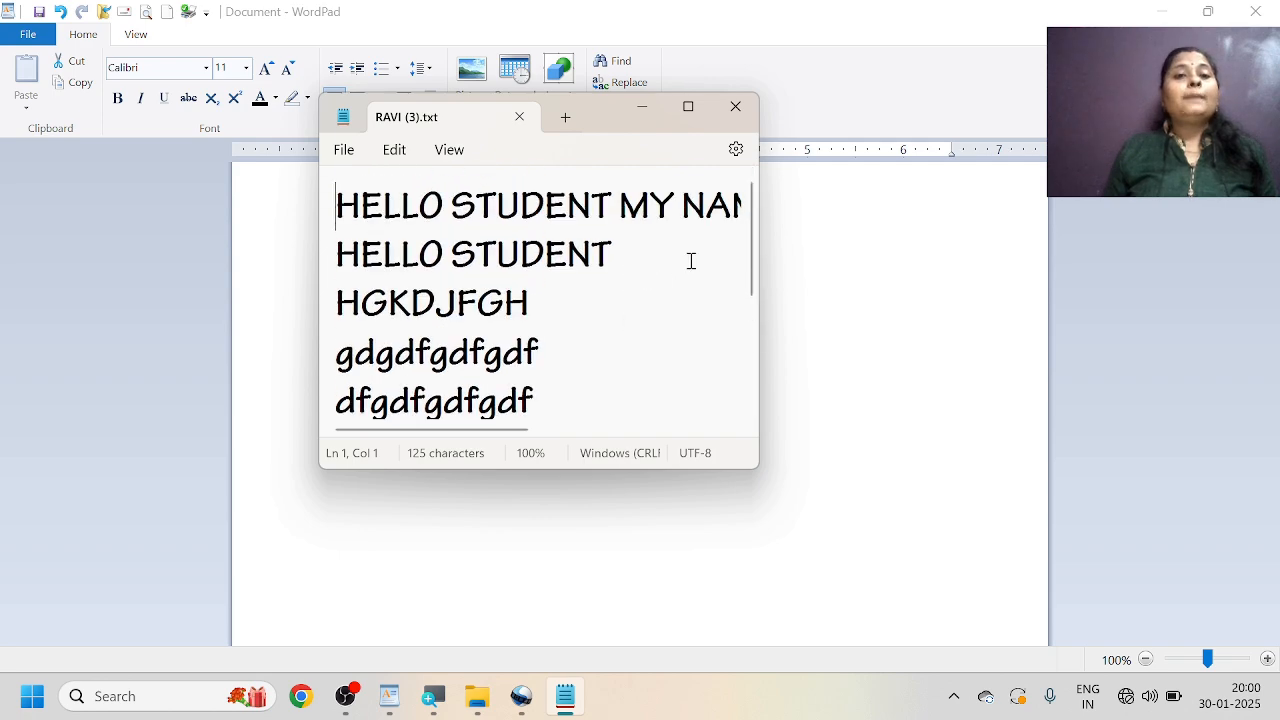
left_click(733, 106)
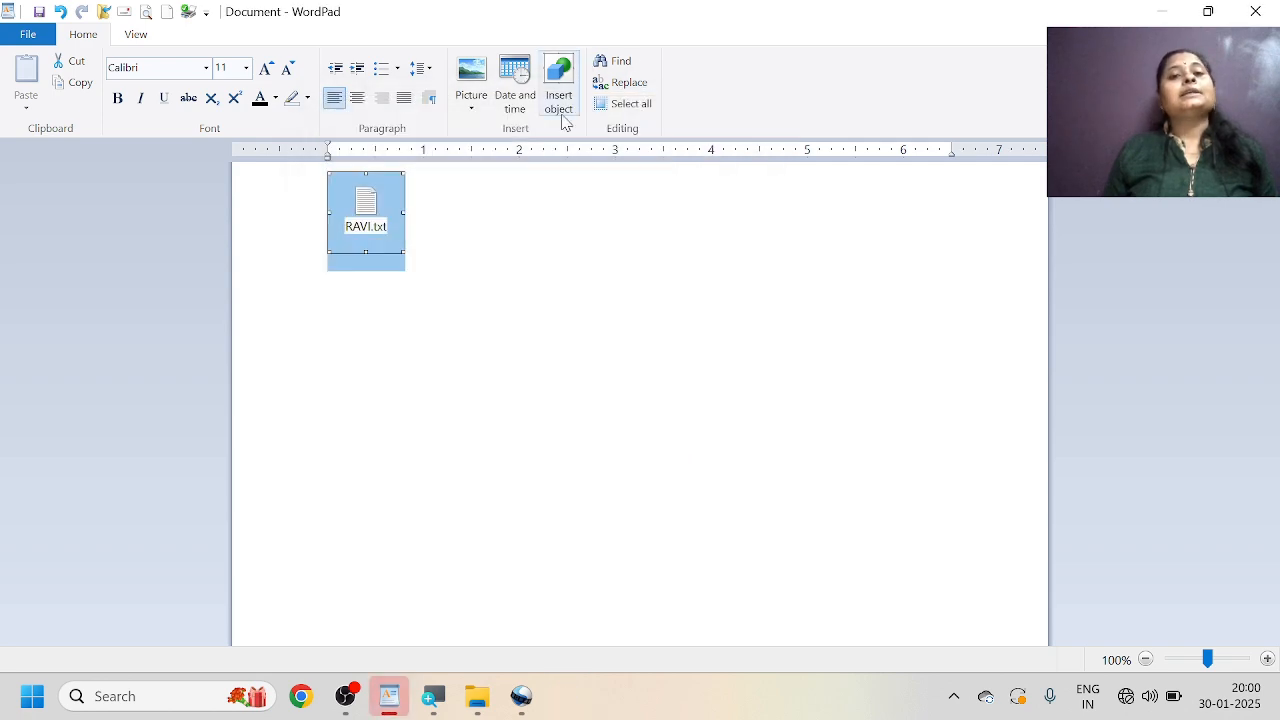
Review the Create New object types and the Create from File option for inserting an object, cancel, and deselect the RAVI.txt object.
left_click(563, 76)
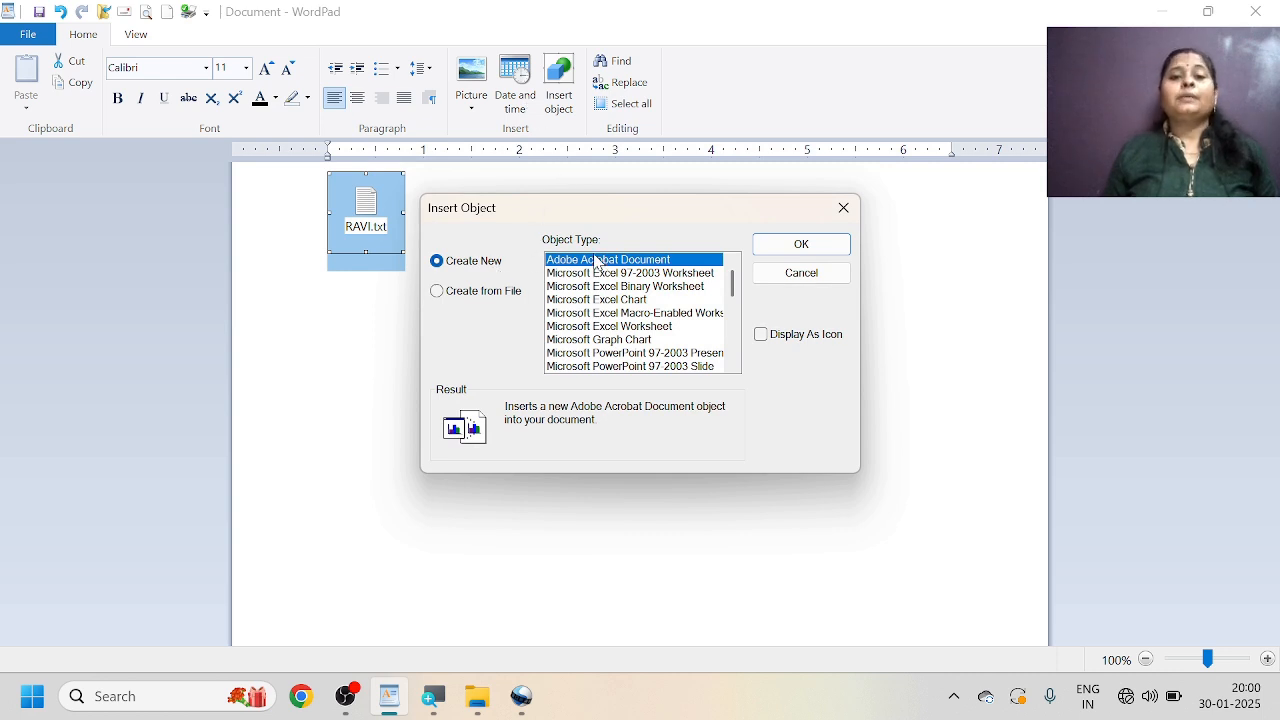
scroll(588, 360, "down", 2)
scroll(588, 360, "up", 2)
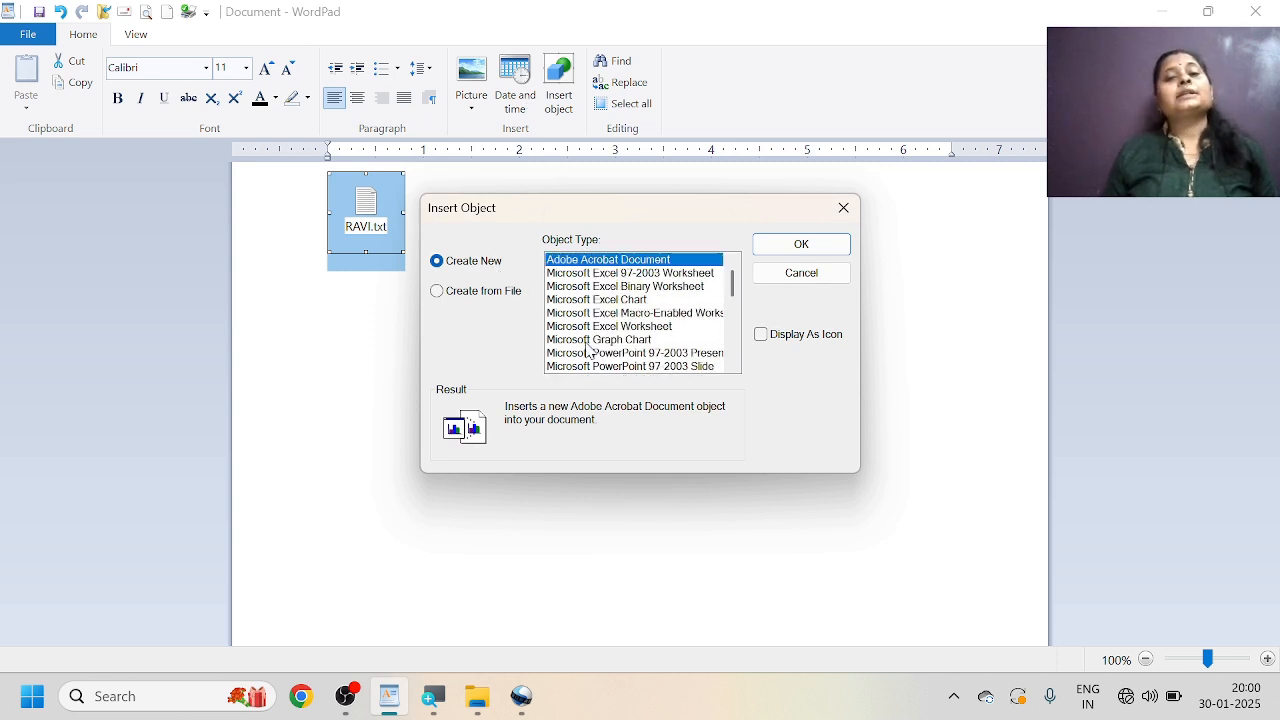
left_click(462, 301)
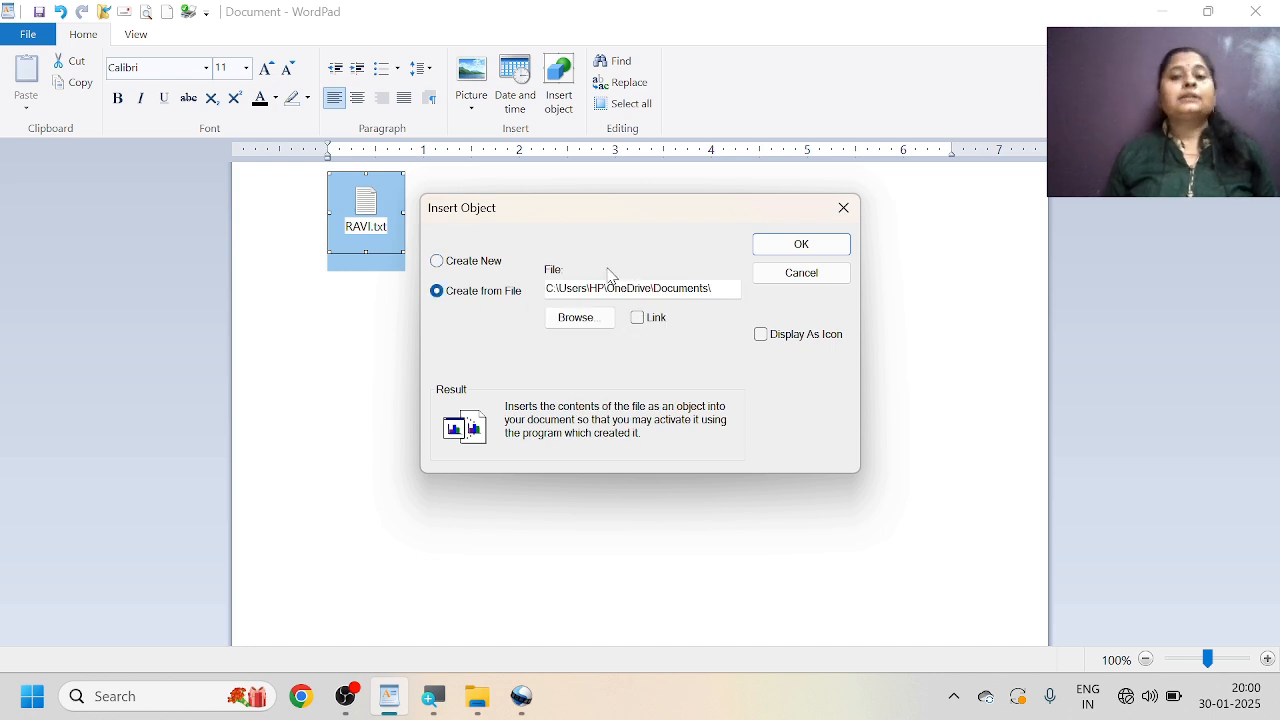
left_click(781, 282)
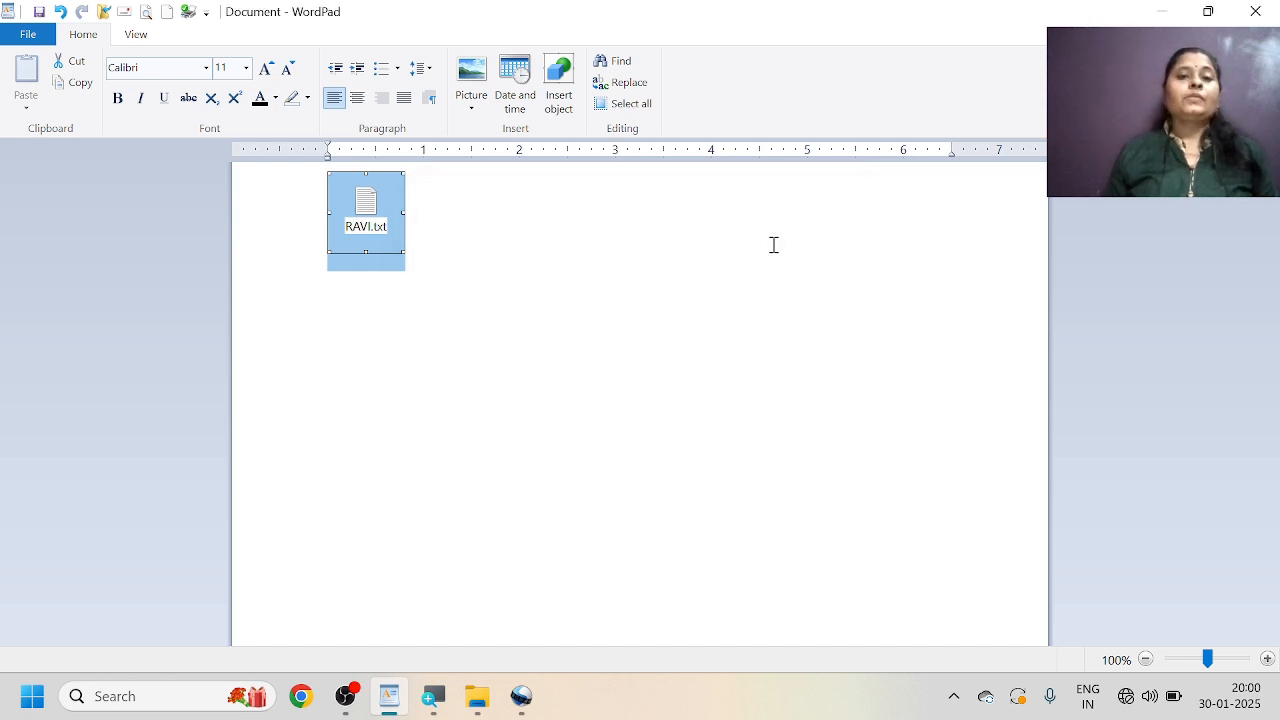
left_click(719, 221)
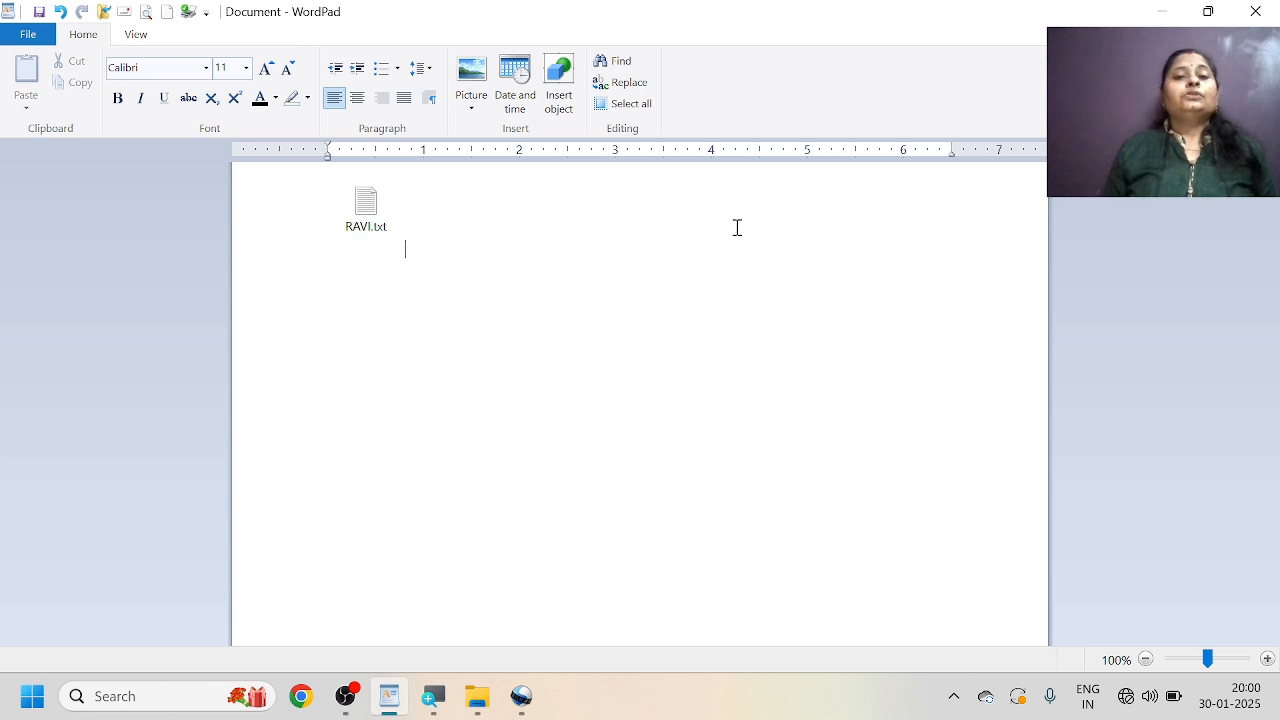